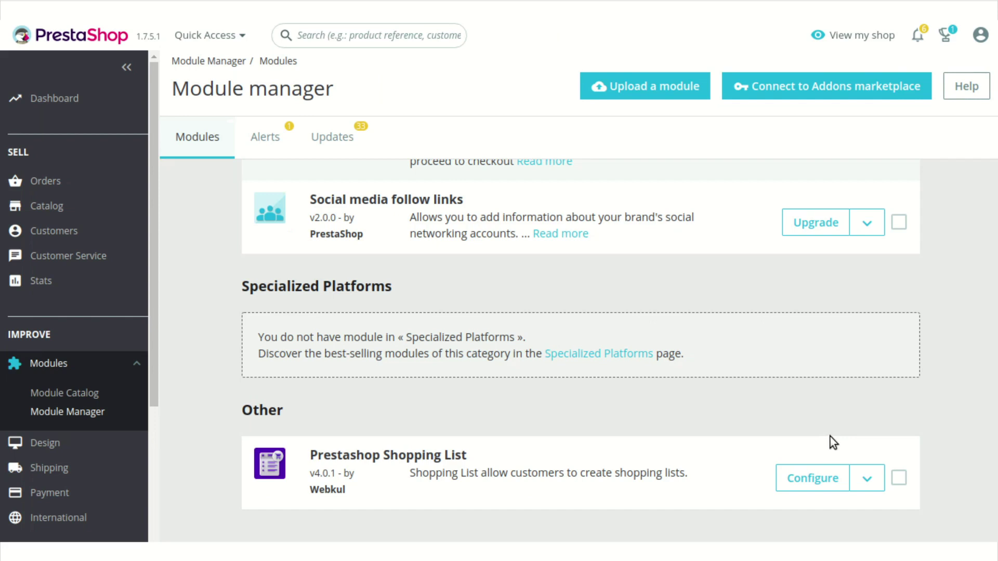
Step: Configure the Prestashop Shopping List module with 1 as the number of shopping lists on view more, and save
left_click(812, 469)
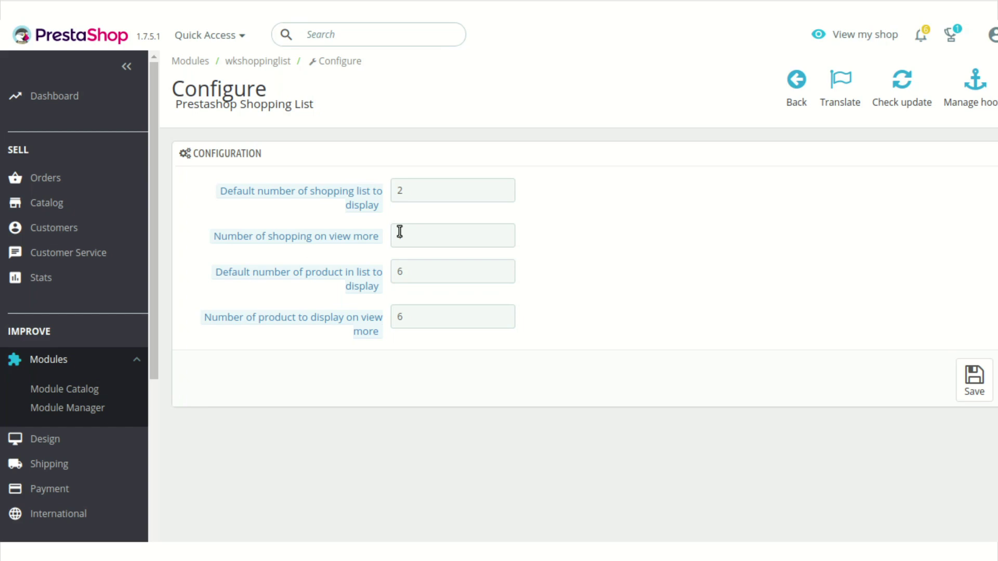
type("1")
left_click(974, 378)
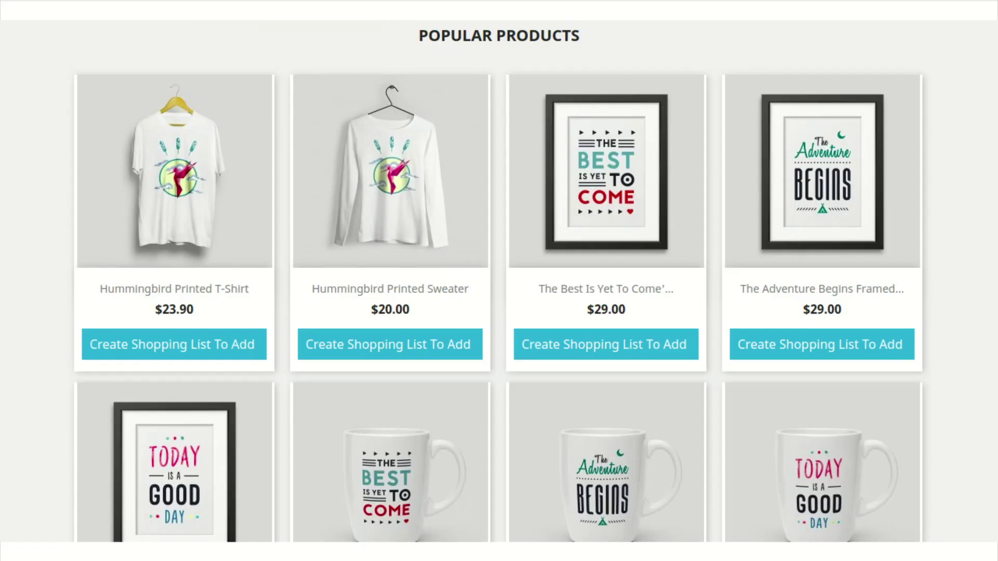
Step: Look over the storefront home page, open the account's Shopping List page and bring up its form for adding a list
scroll(986, 260, "up", 7)
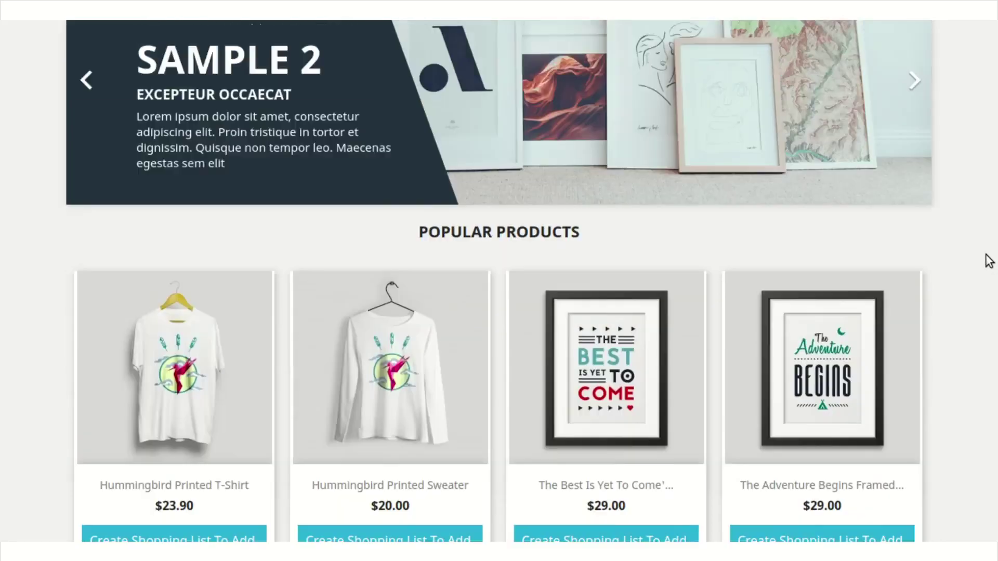
scroll(973, 260, "down", 7)
scroll(972, 254, "down", 1)
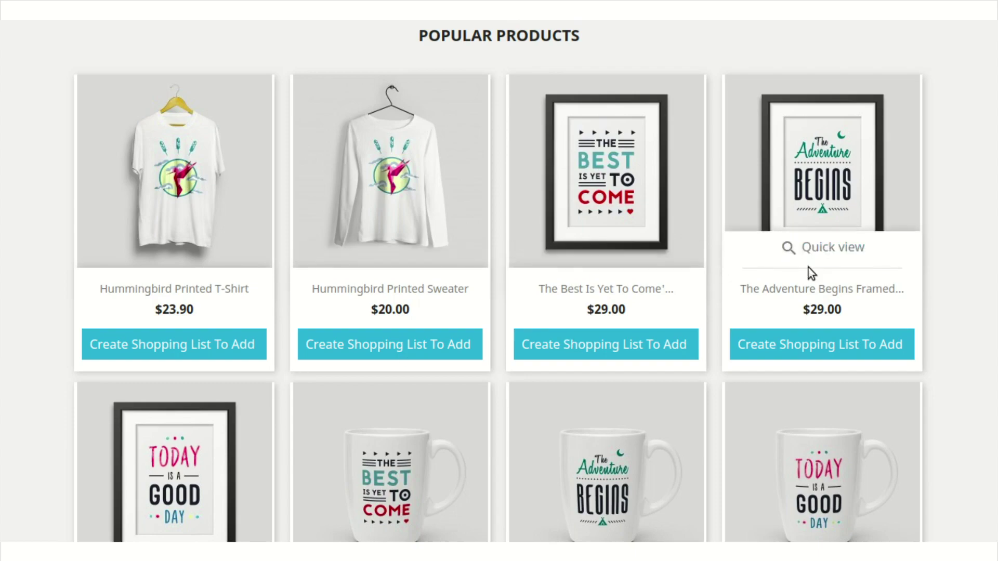
scroll(809, 267, "up", 8)
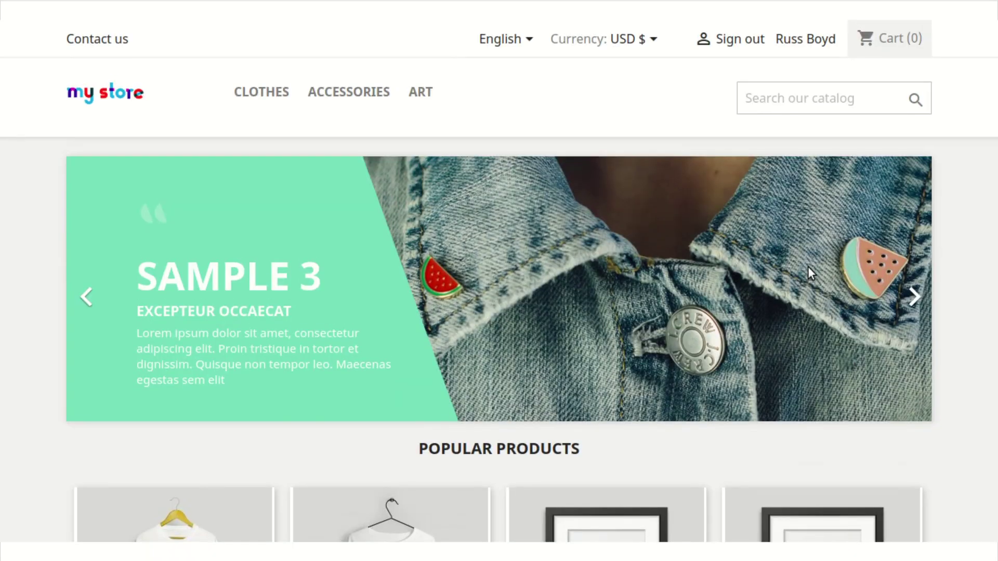
left_click(805, 40)
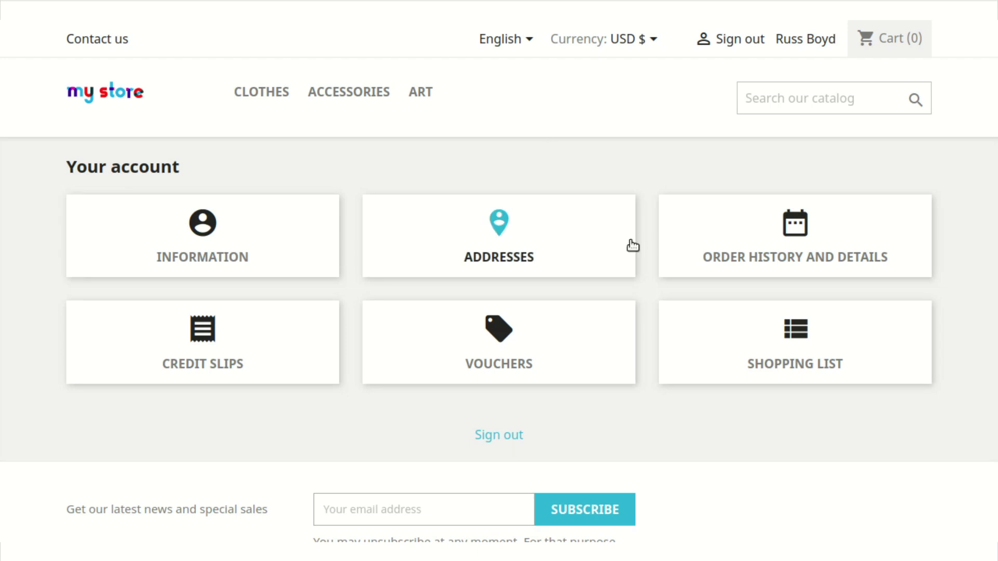
left_click(807, 358)
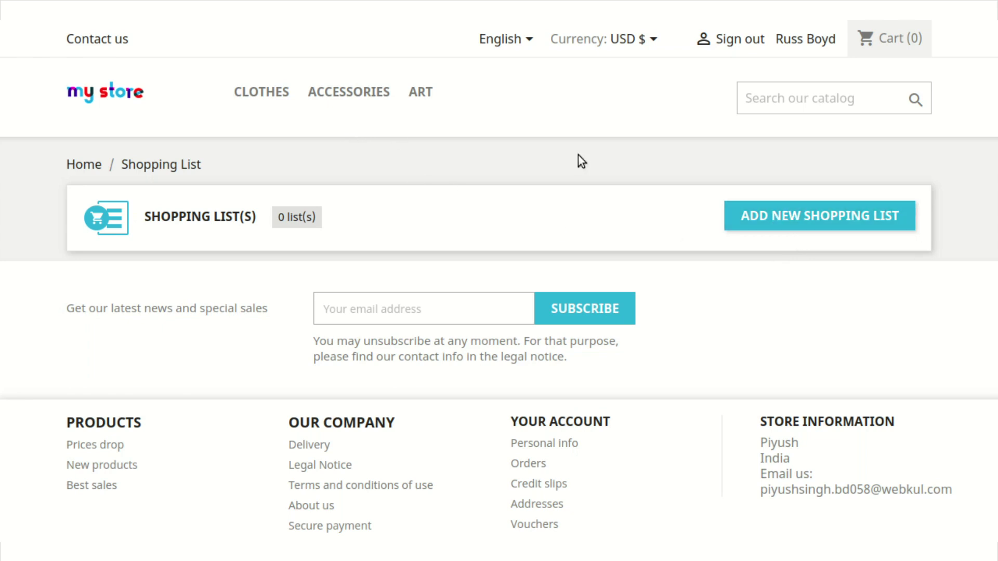
left_click(799, 214)
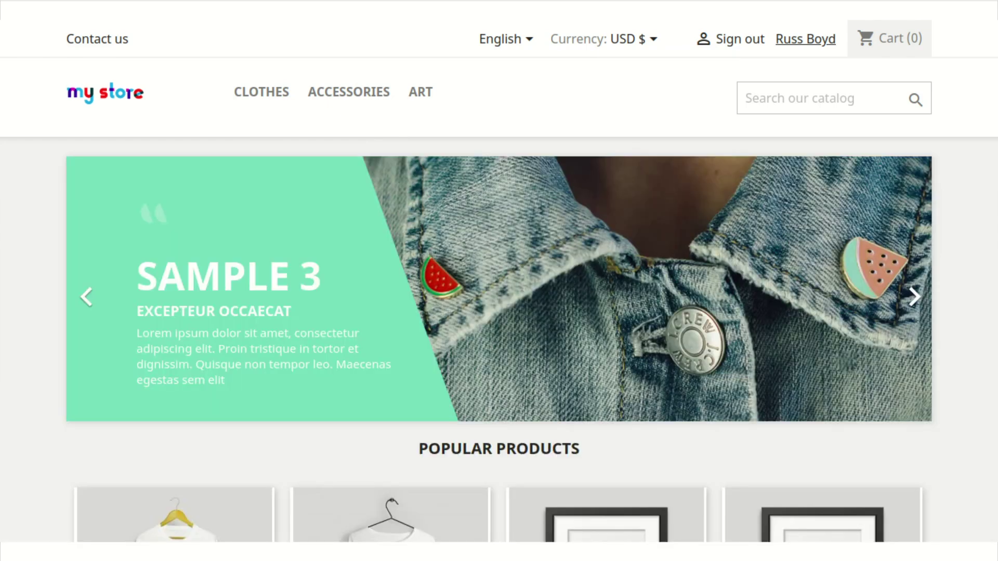
Step: Create a shopping list from the Hummingbird Printed T-Shirt among the home page's popular products
scroll(361, 261, "down", 10)
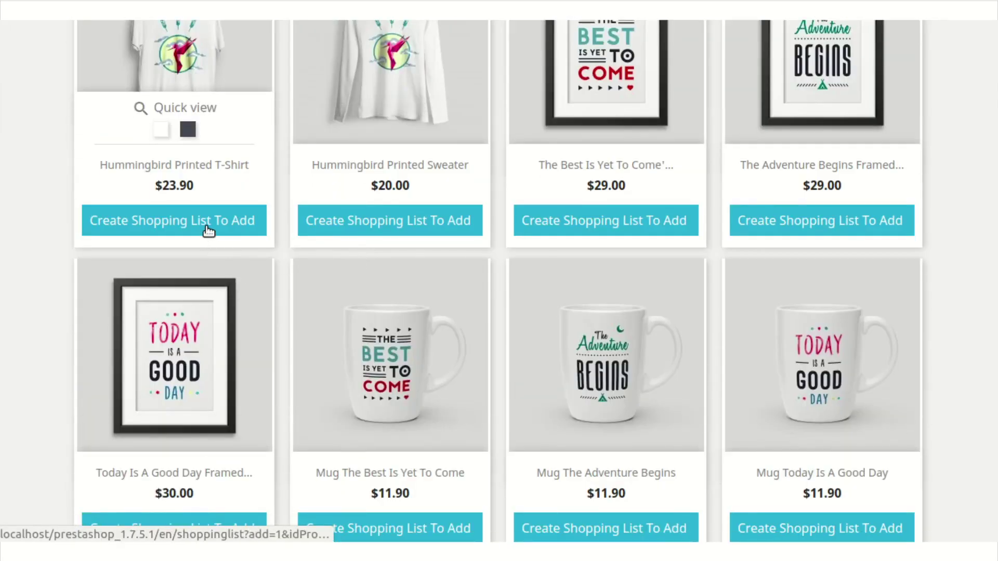
left_click(209, 230)
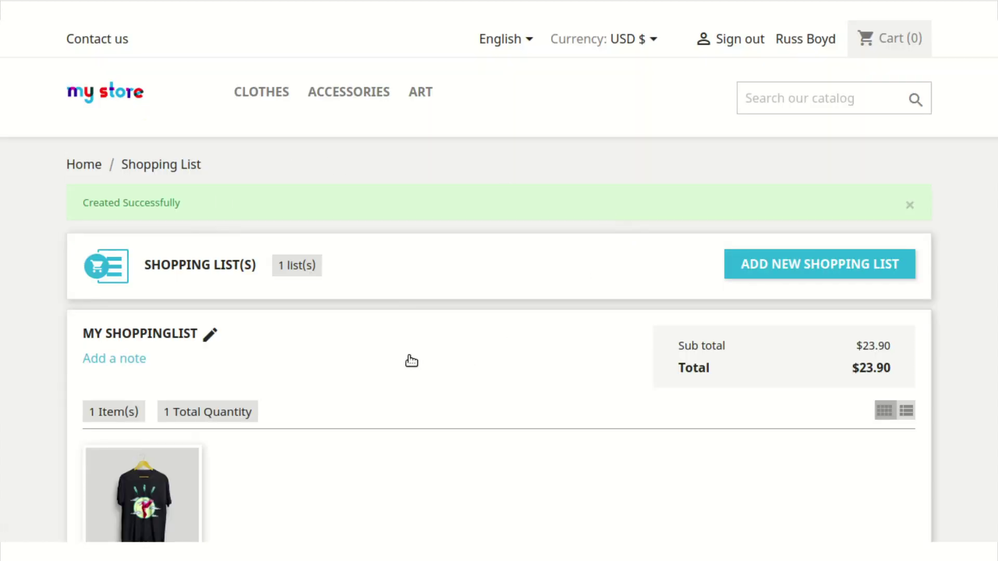
Step: Add the Black, Size S combination of the Hummingbird printed t-shirt to My Shoppinglist with quantity 4, and close the product dialog
scroll(419, 330, "down", 2)
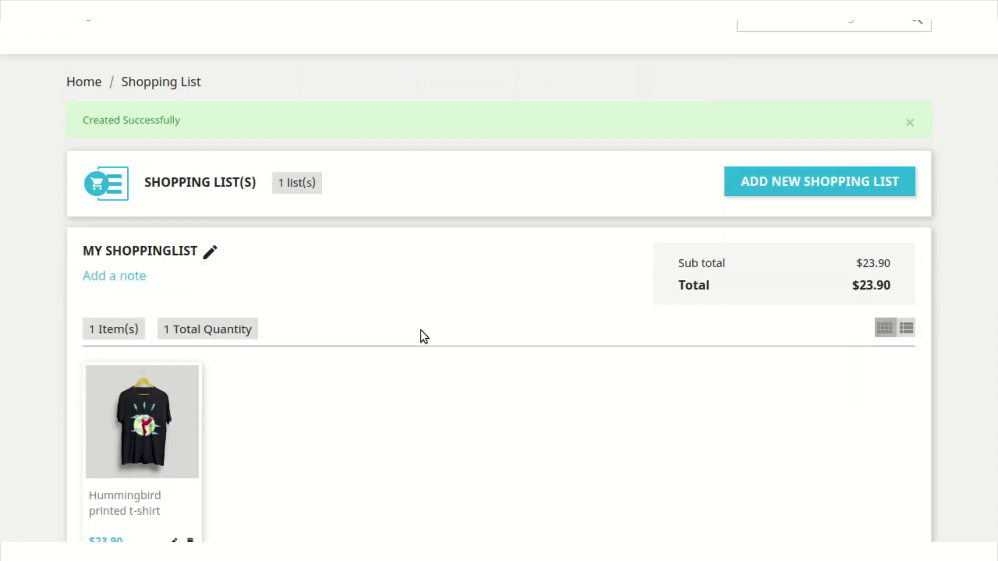
scroll(420, 329, "down", 5)
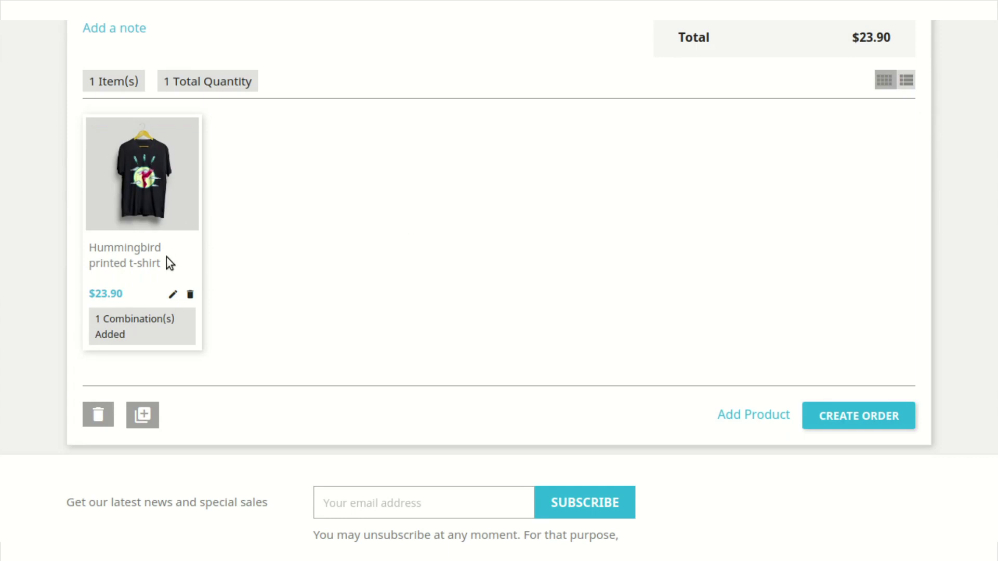
left_click(174, 295)
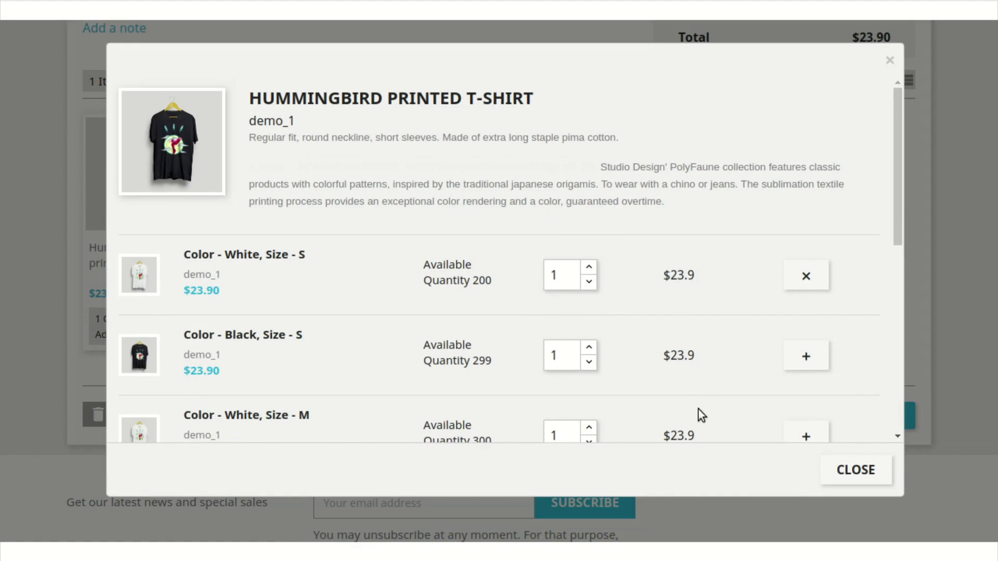
scroll(714, 349, "down", 1)
scroll(714, 345, "down", 2)
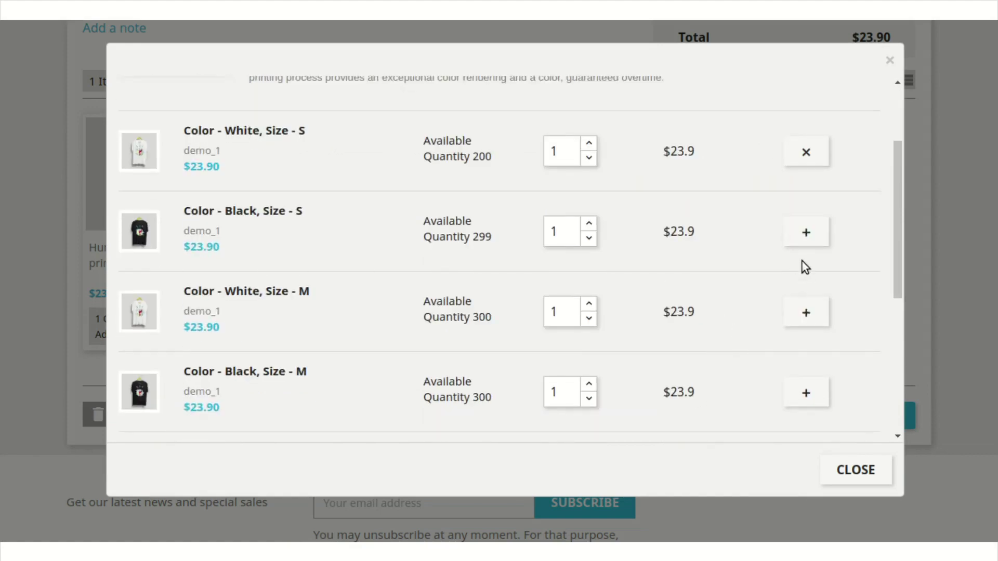
left_click(588, 223)
left_click(589, 223)
left_click(590, 223)
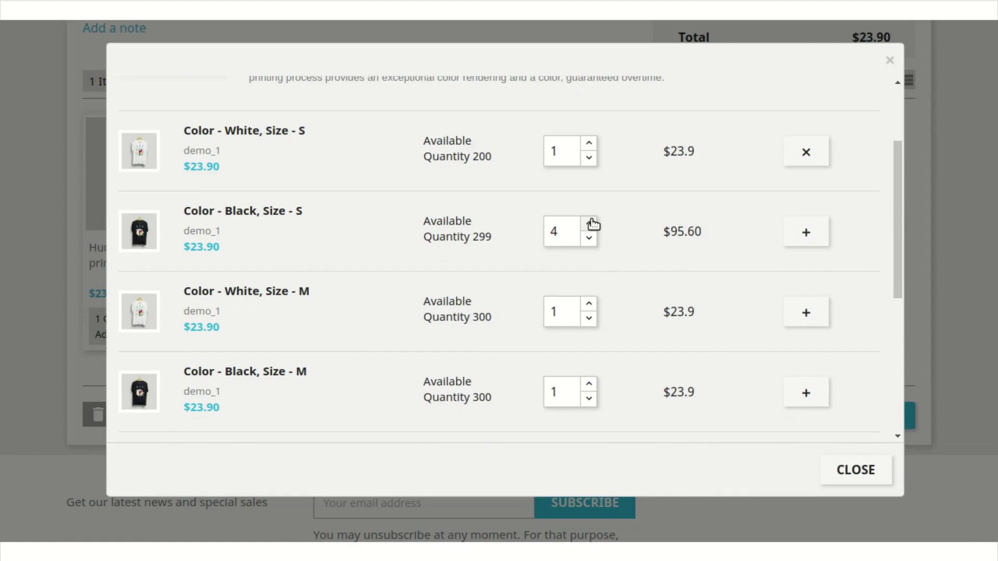
left_click(806, 235)
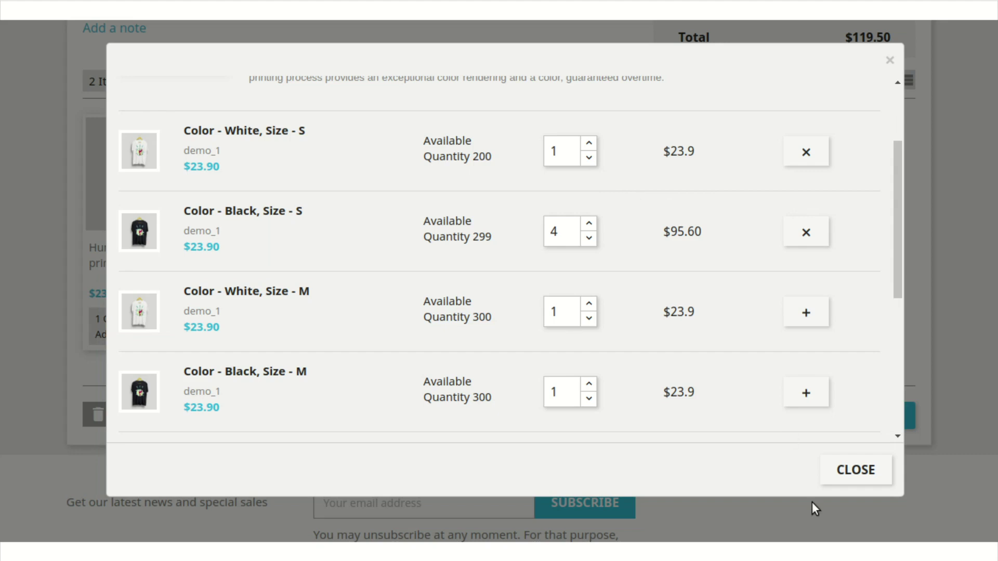
left_click(875, 479)
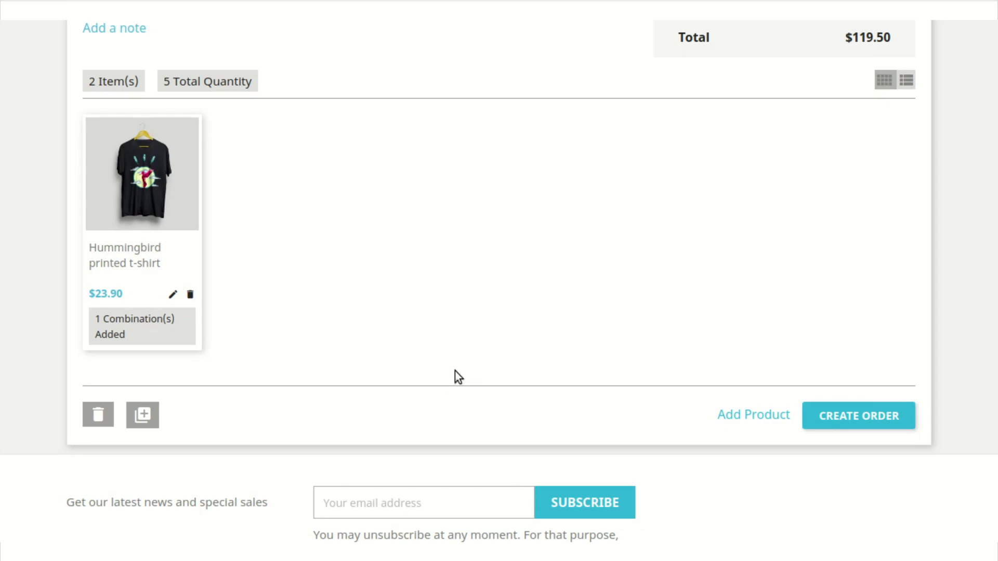
Step: Create a new shopping list named "My list" with the description "NA NA"
scroll(325, 348, "up", 2)
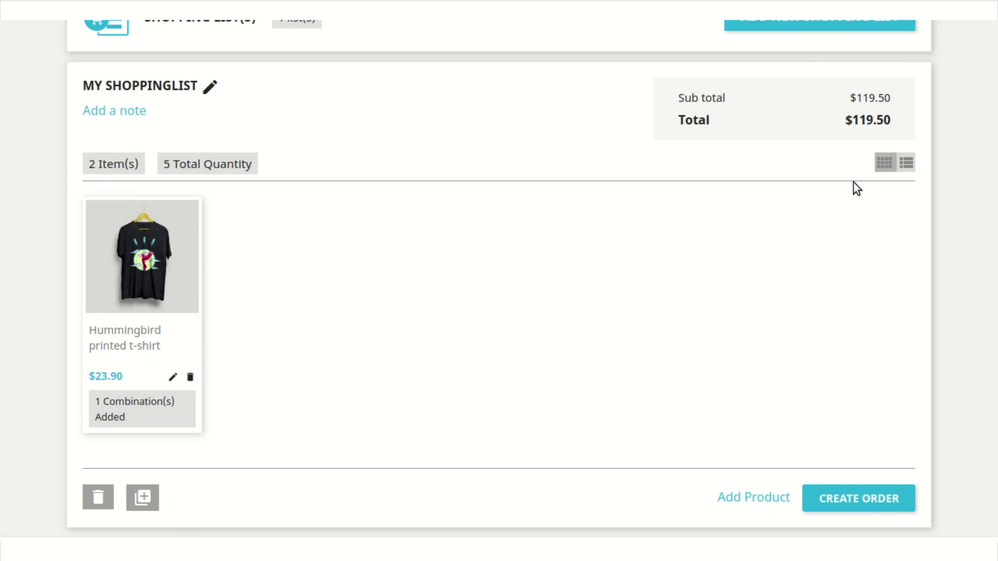
scroll(853, 183, "up", 3)
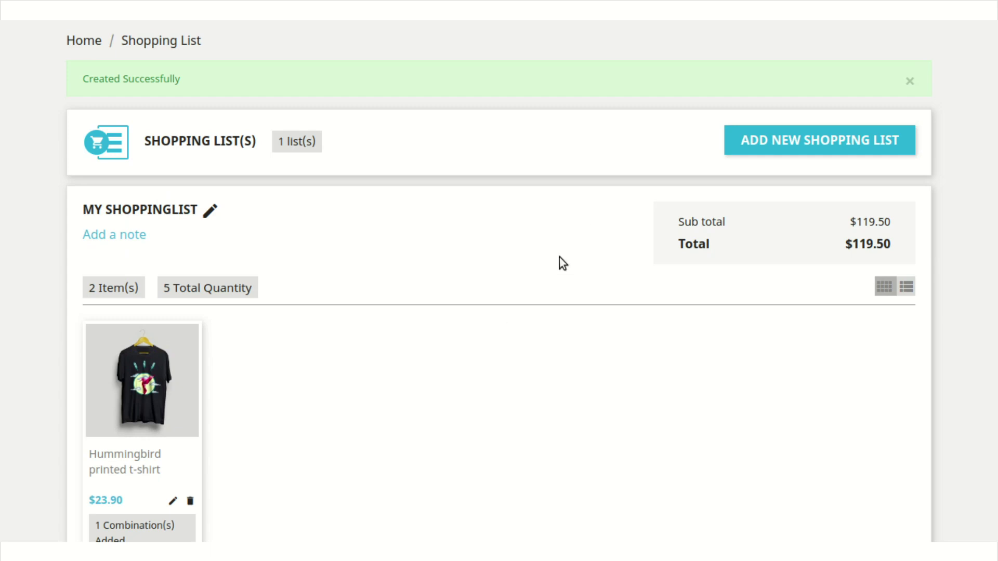
scroll(580, 213, "up", 3)
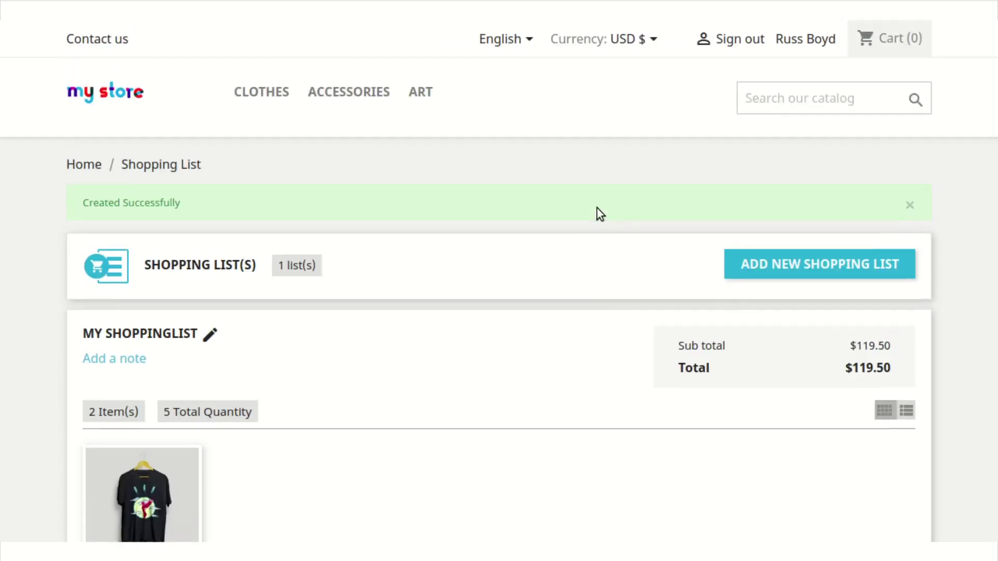
left_click(803, 275)
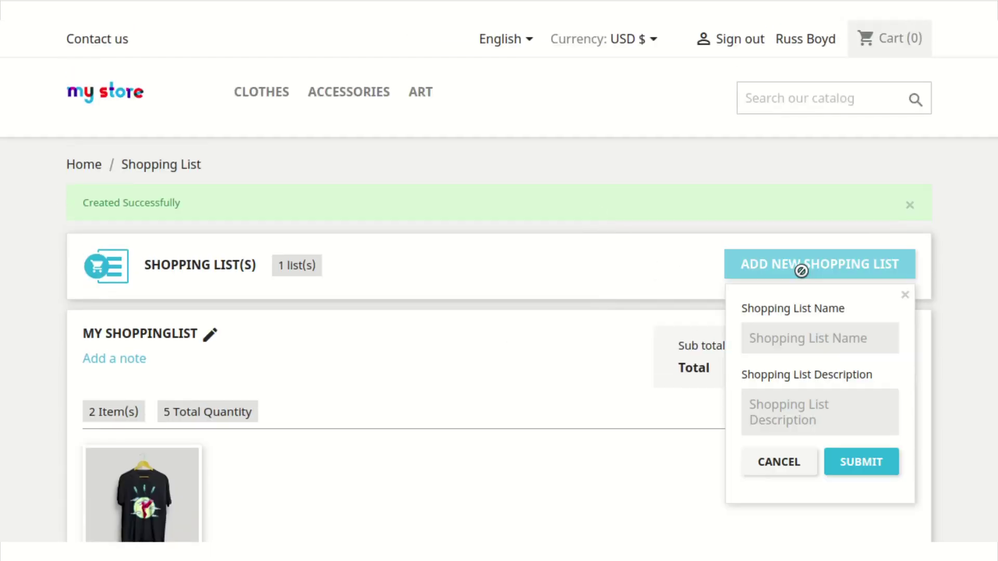
left_click(814, 347)
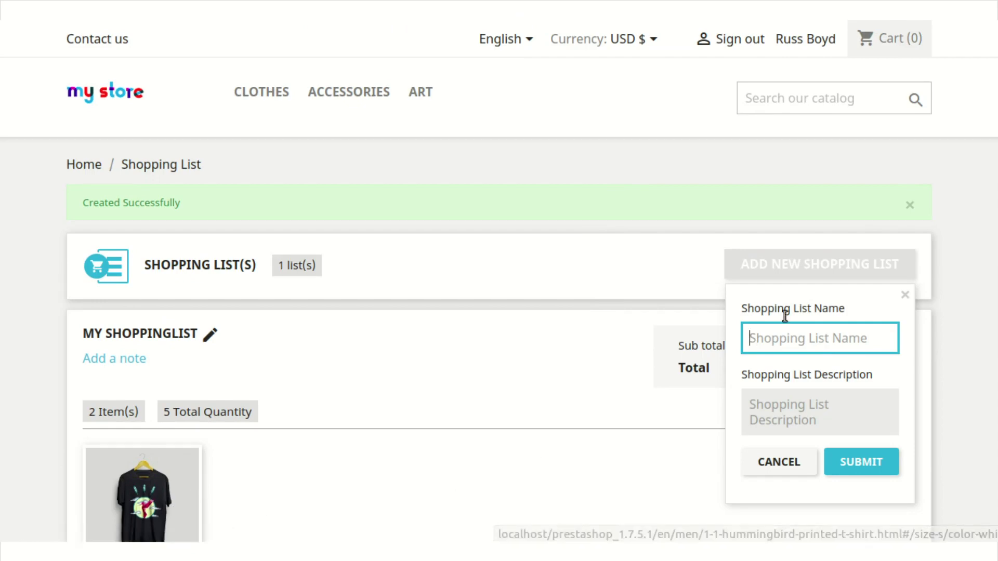
type("My list")
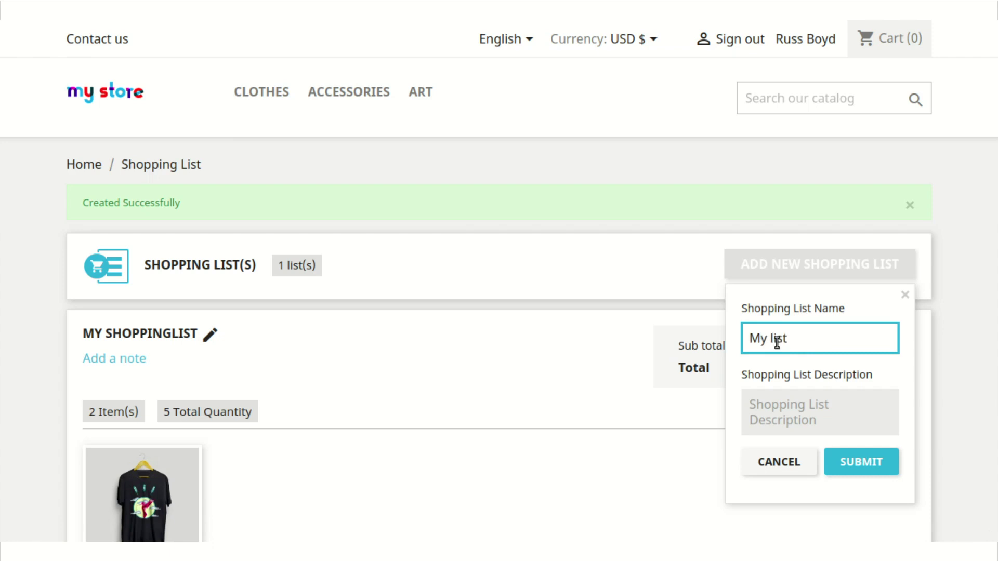
left_click(780, 408)
type("NA NA")
left_click(883, 461)
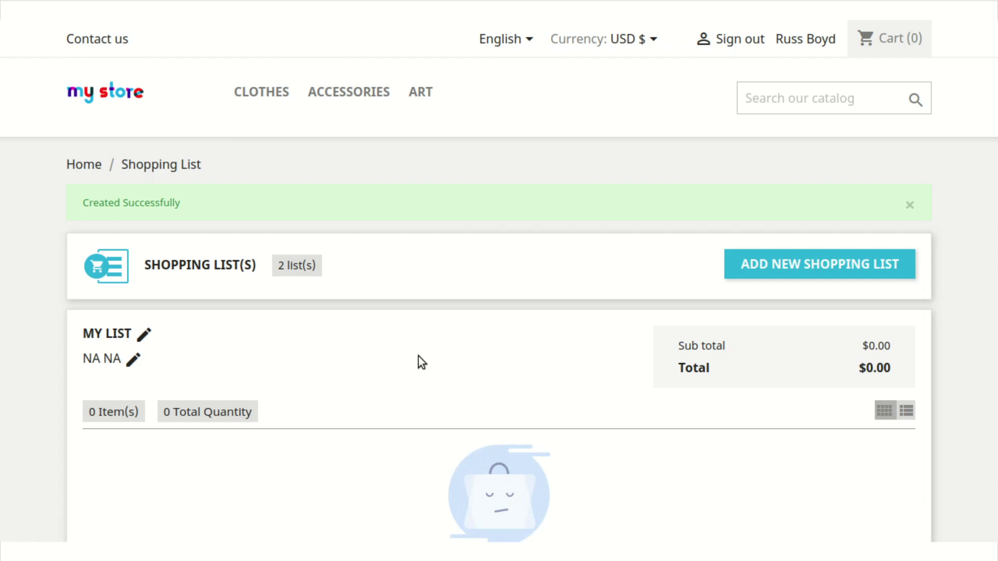
Step: Reopen the Shopping List page from the customer account and review the contents of both lists
scroll(419, 357, "down", 2)
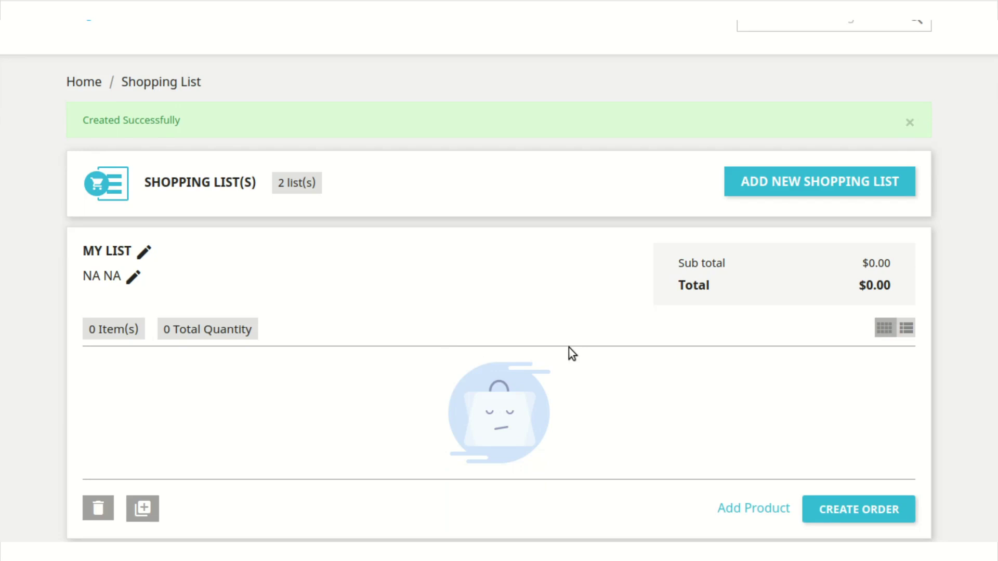
scroll(568, 348, "up", 2)
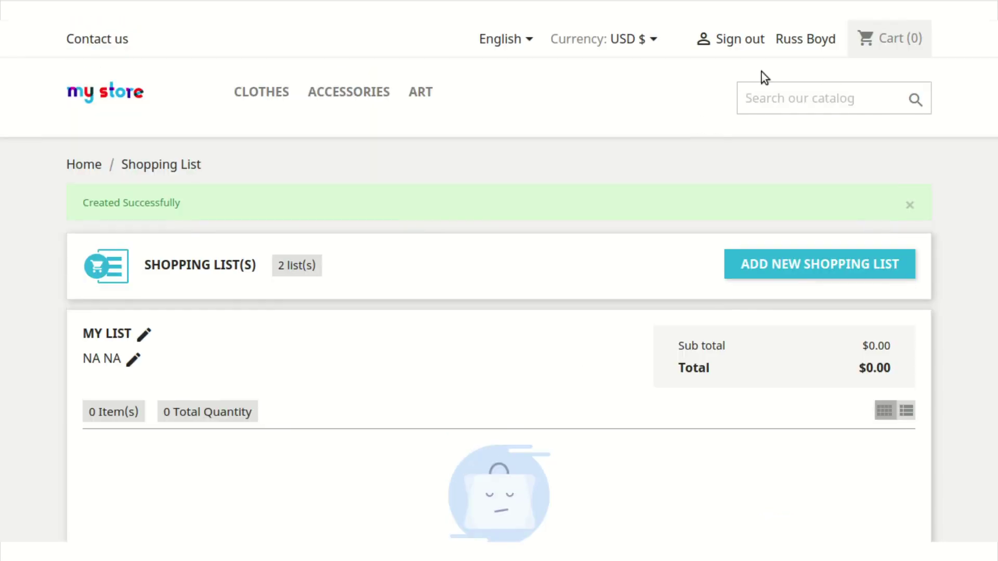
left_click(806, 40)
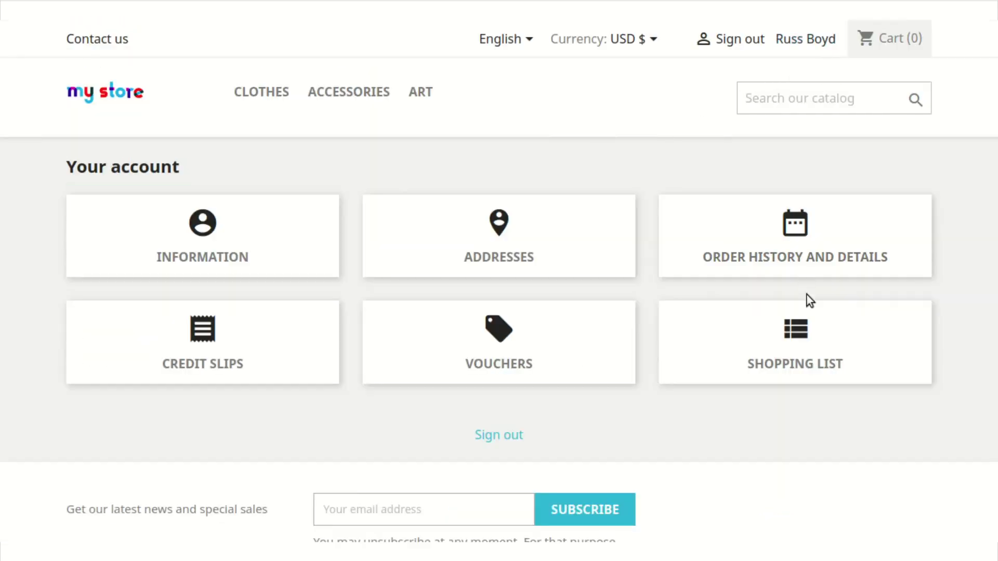
left_click(830, 330)
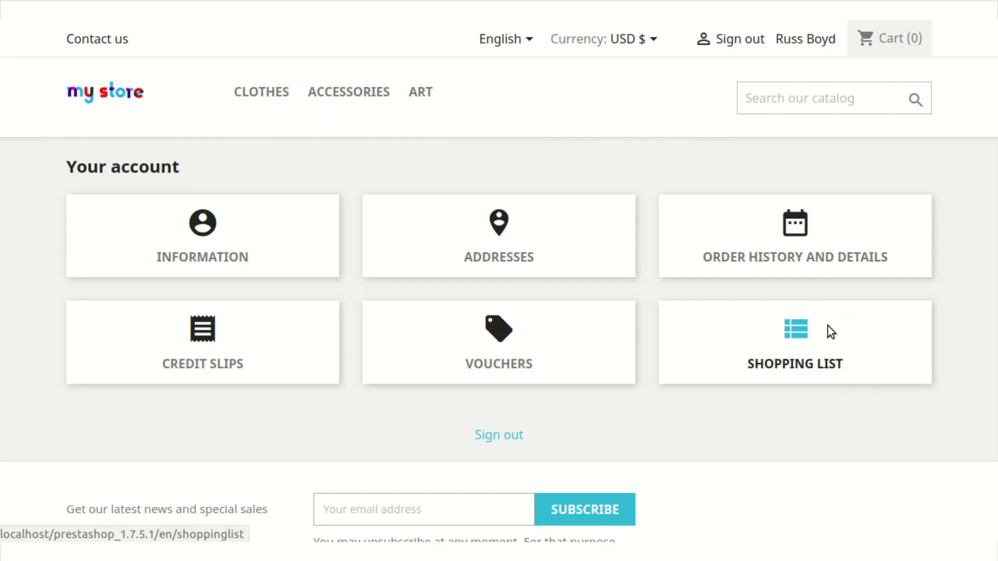
scroll(642, 364, "down", 2)
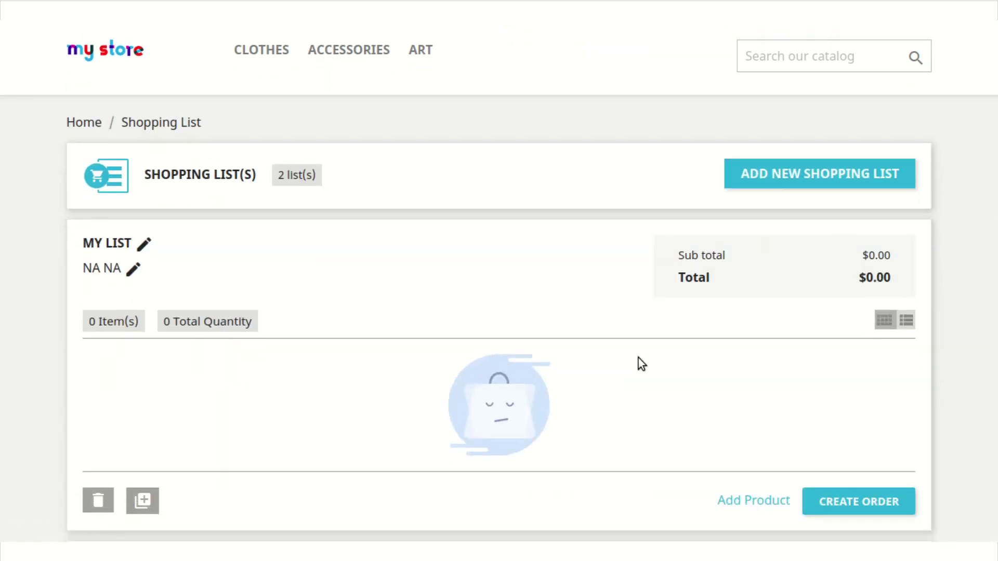
scroll(638, 357, "down", 2)
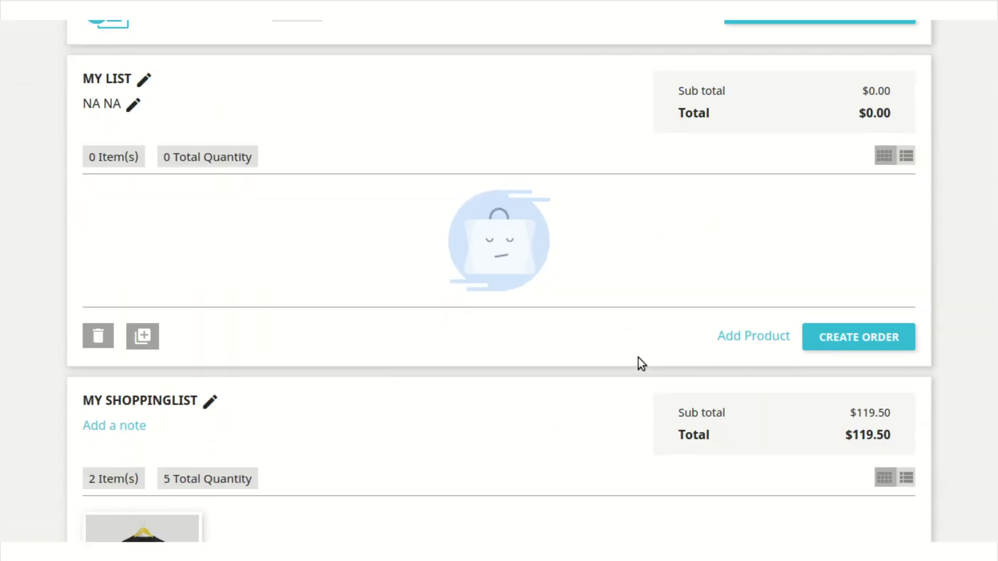
scroll(638, 358, "down", 3)
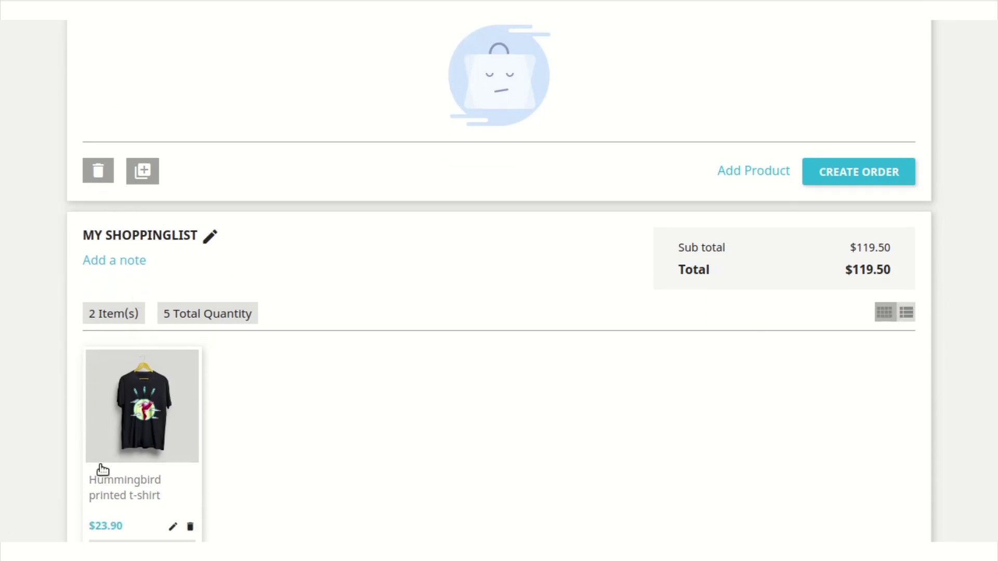
scroll(386, 465, "down", 3)
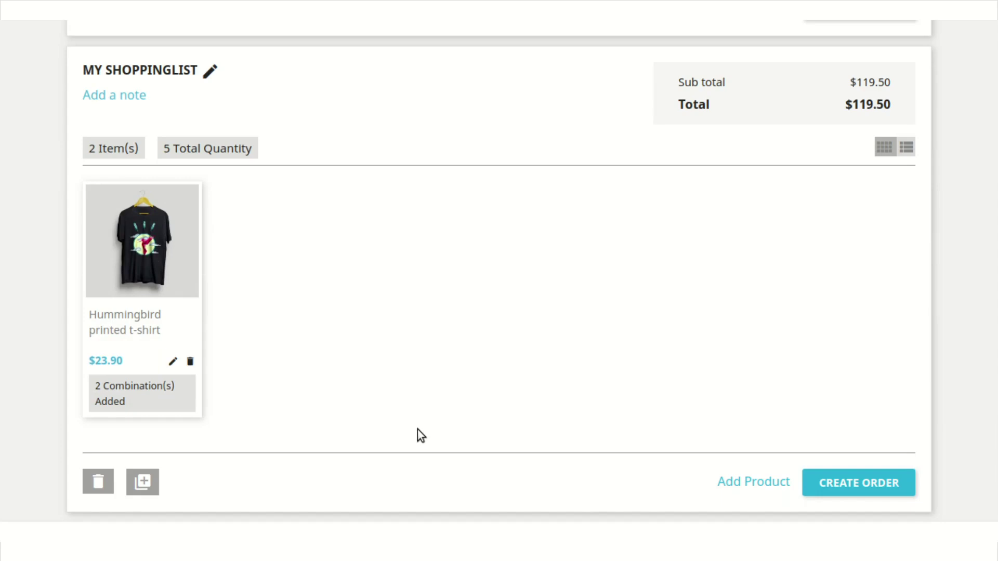
scroll(419, 427, "up", 8)
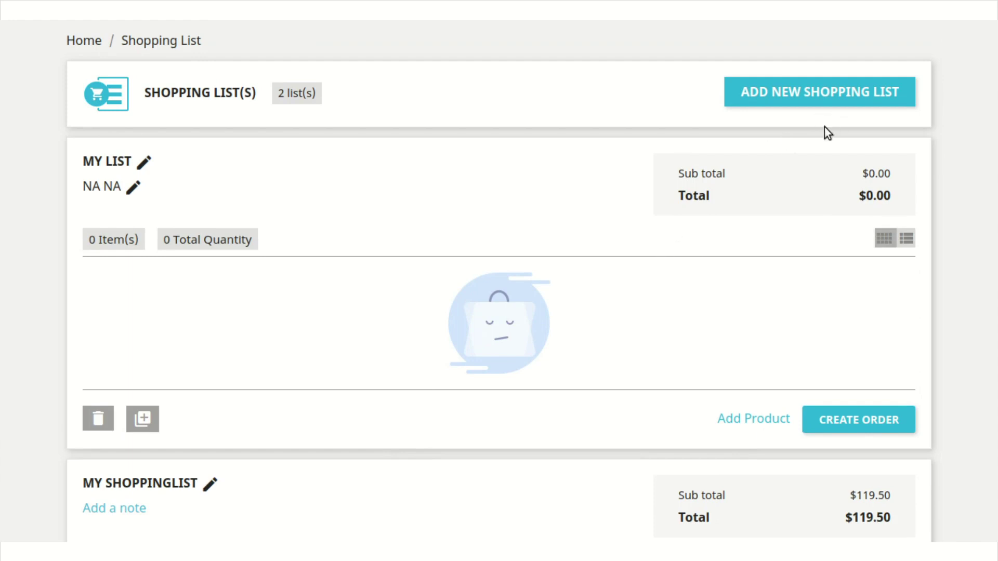
scroll(594, 283, "up", 3)
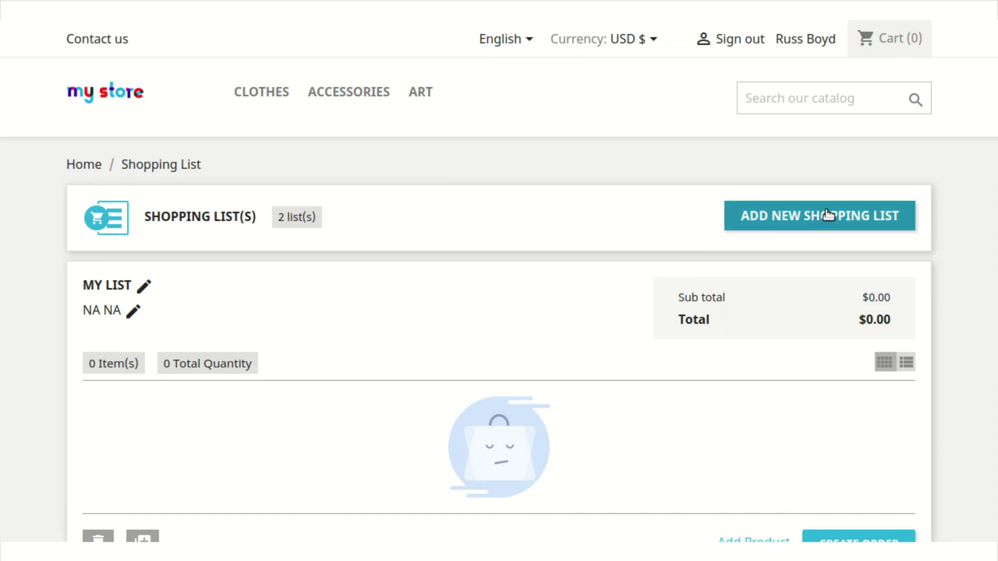
left_click(824, 216)
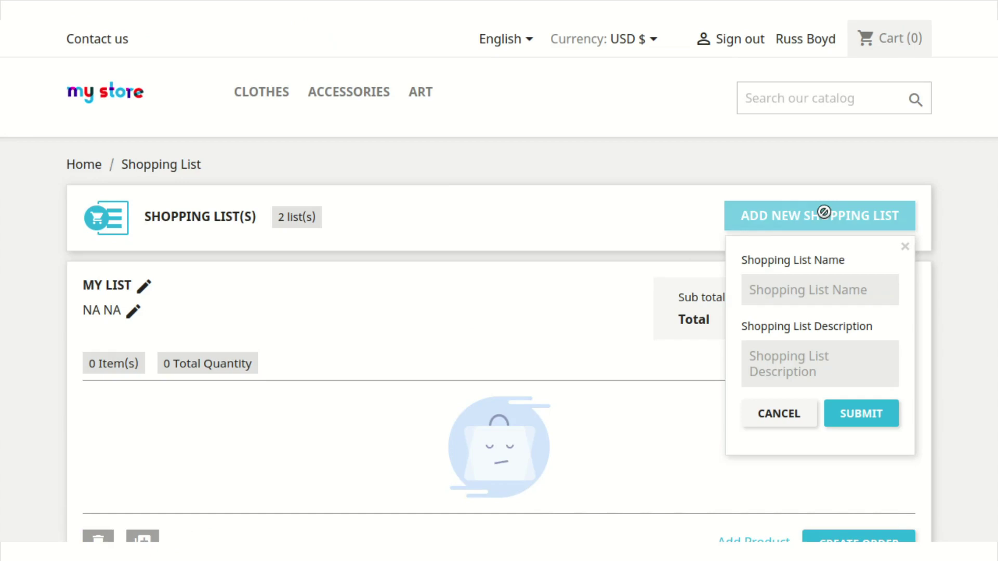
left_click(905, 247)
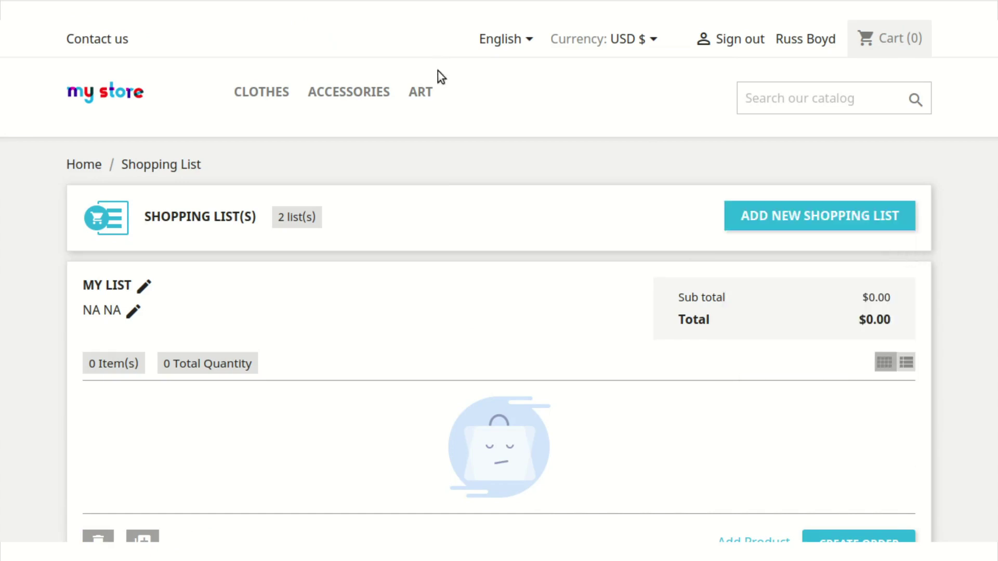
left_click(748, 218)
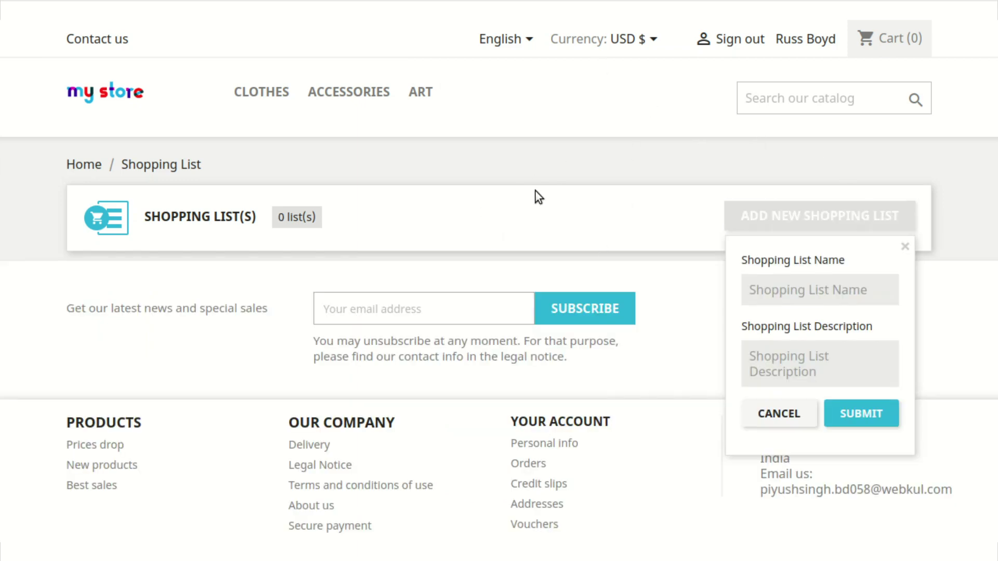
key("Escape")
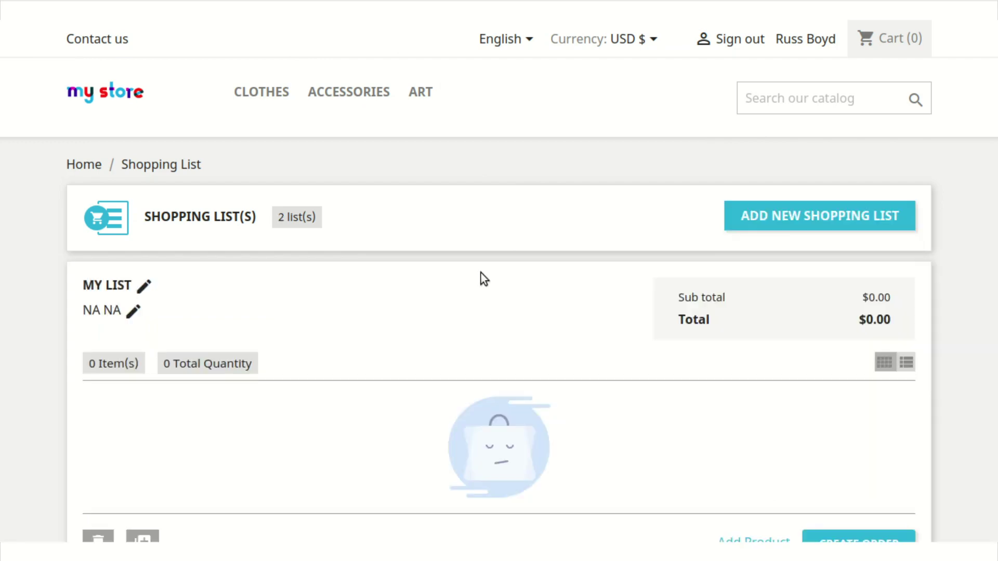
Step: Go to the store's products from My list and add the Hummingbird Printed Sweater to My ShoppingList
scroll(479, 283, "down", 4)
scroll(479, 283, "down", 4)
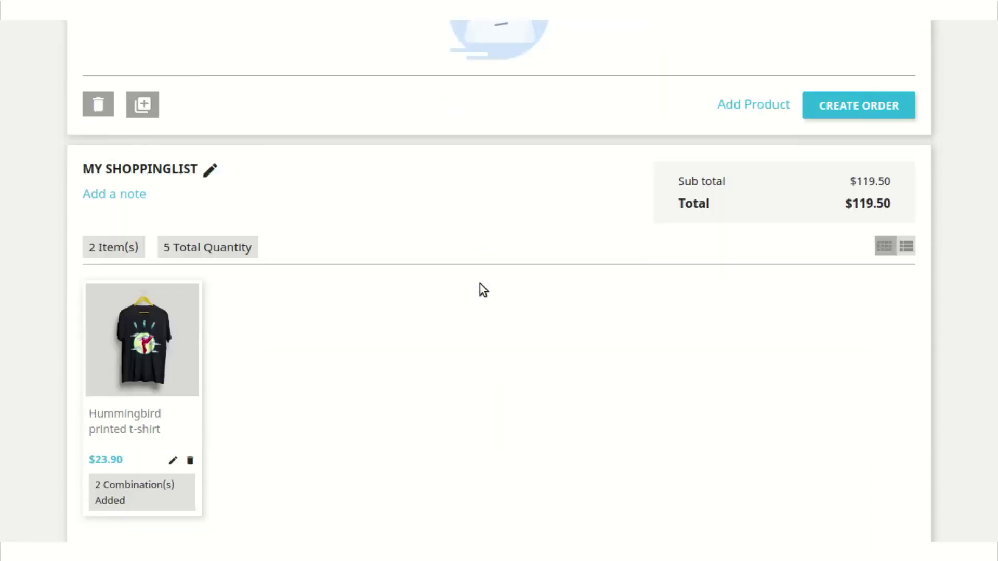
scroll(479, 283, "down", 3)
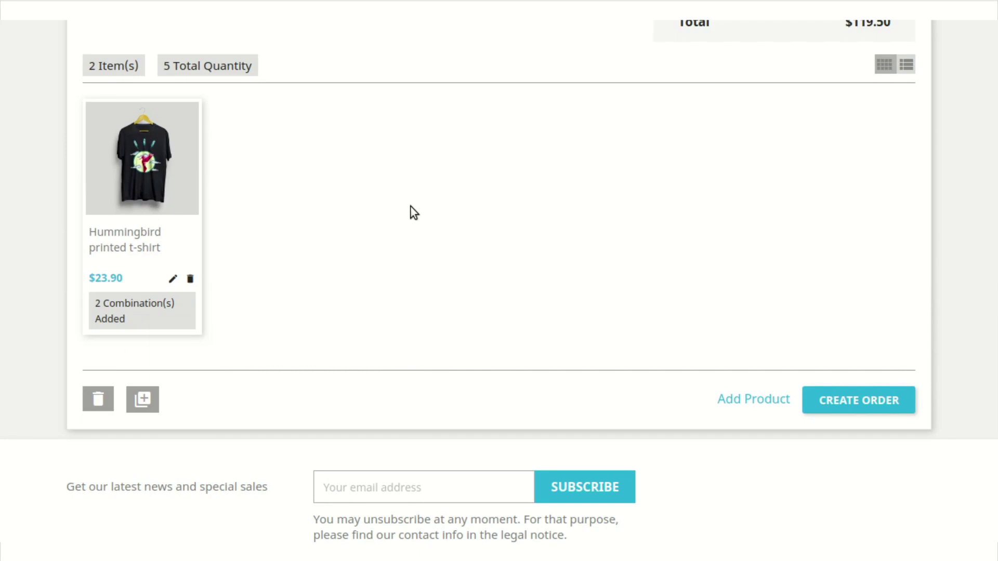
scroll(410, 206, "up", 2)
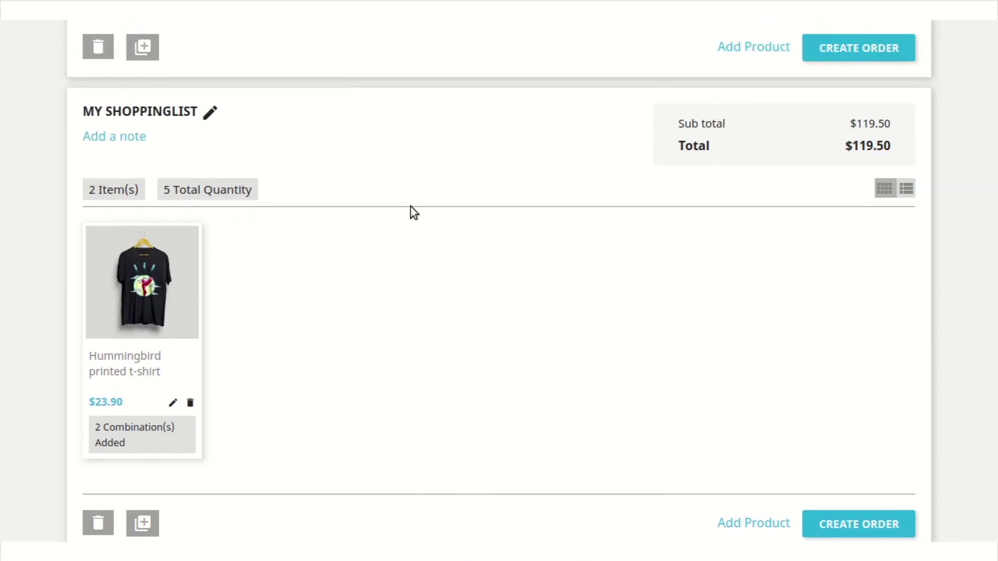
scroll(481, 320, "up", 5)
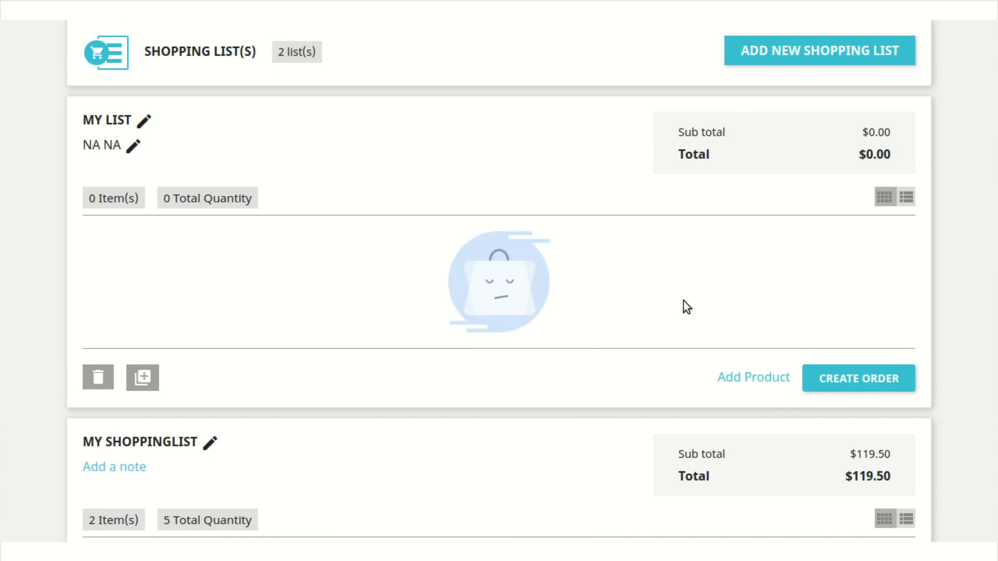
left_click(734, 382)
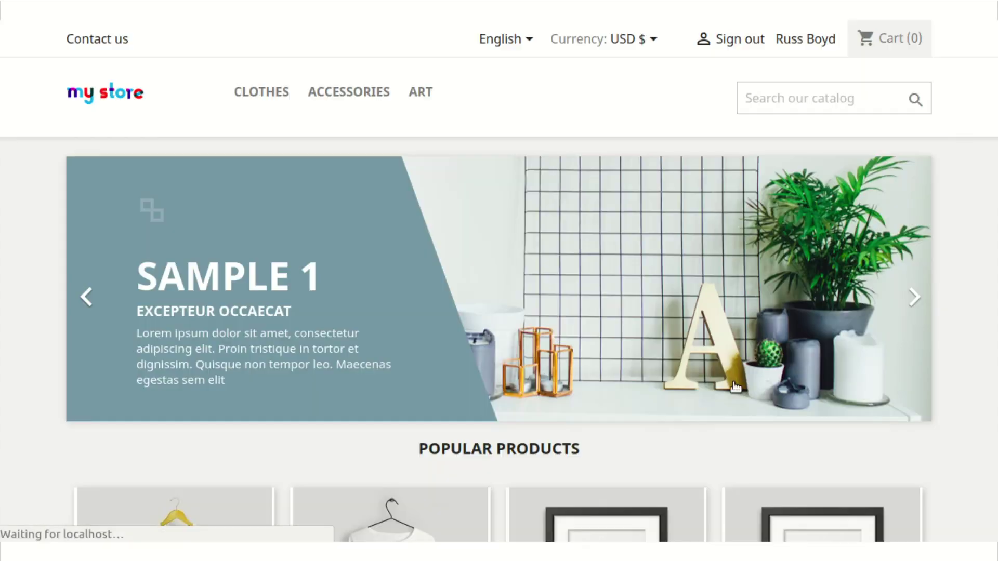
scroll(719, 383, "down", 10)
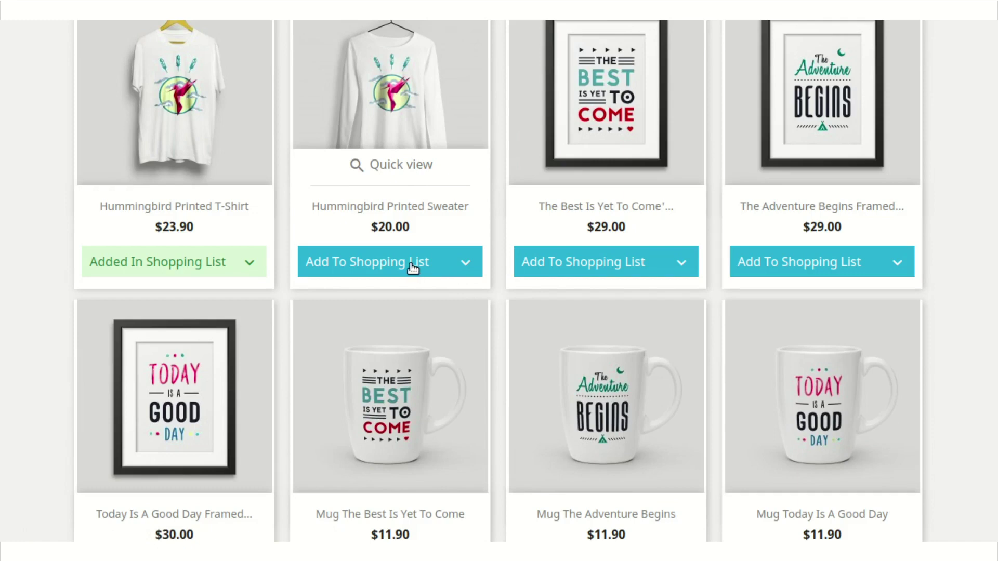
left_click(466, 272)
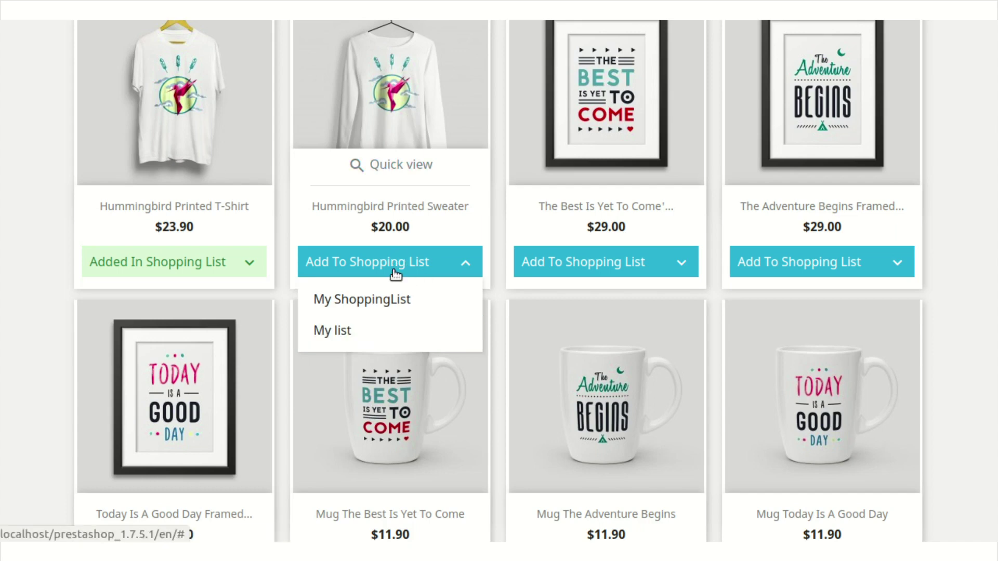
left_click(391, 311)
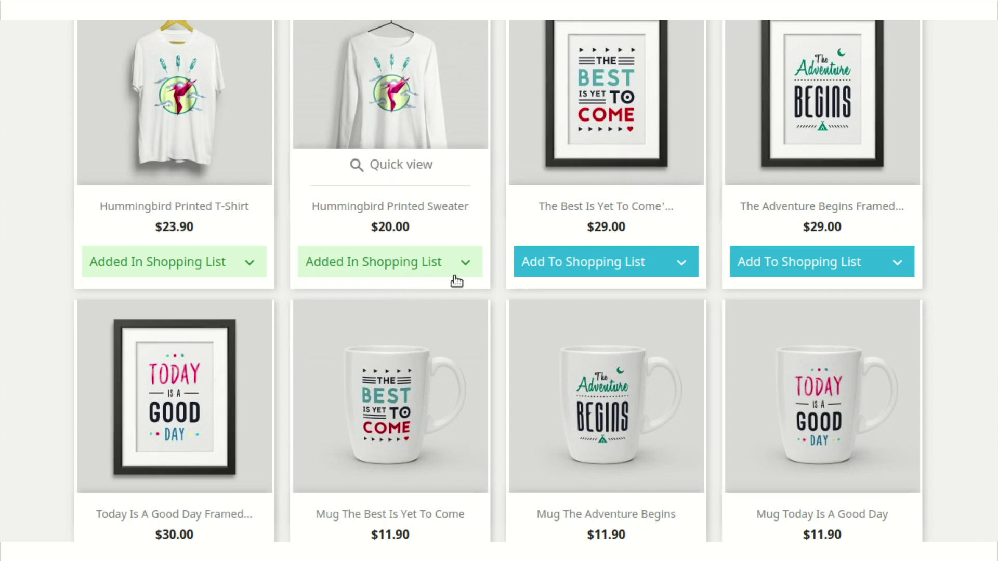
Step: Add The Best Is Yet To Come framed poster to My list and Mug The Adventure Begins to My ShoppingList
left_click(682, 271)
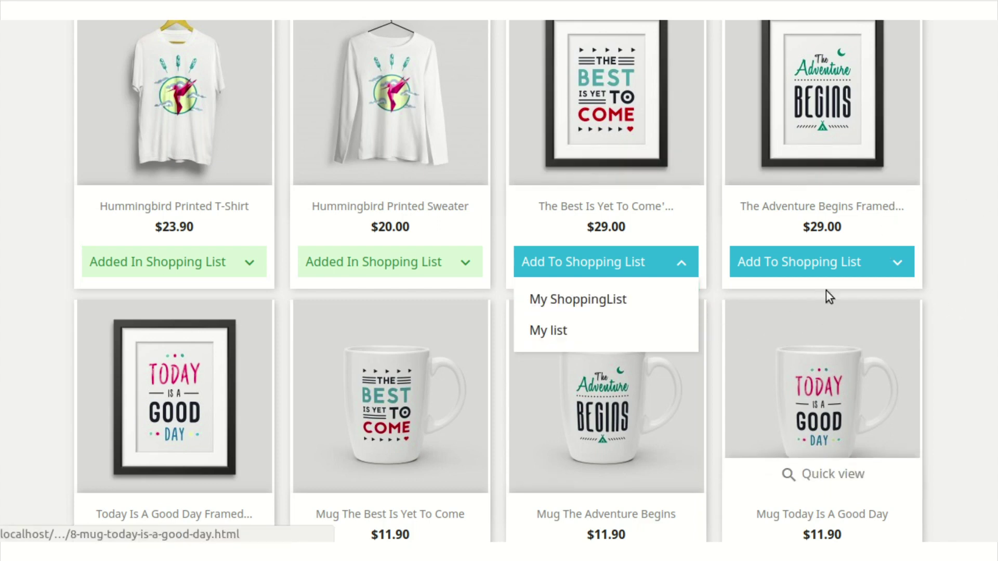
left_click(605, 336)
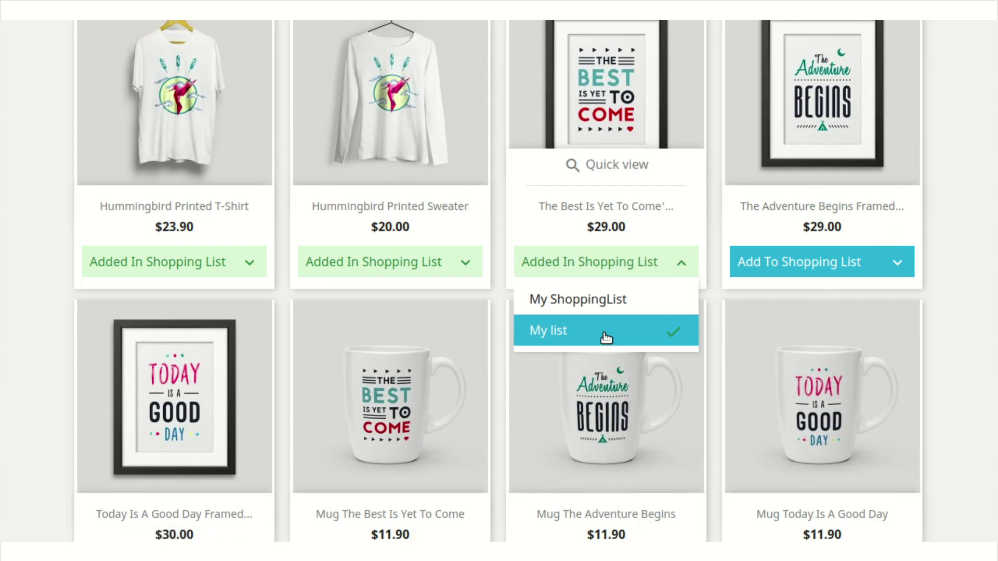
scroll(641, 383, "down", 5)
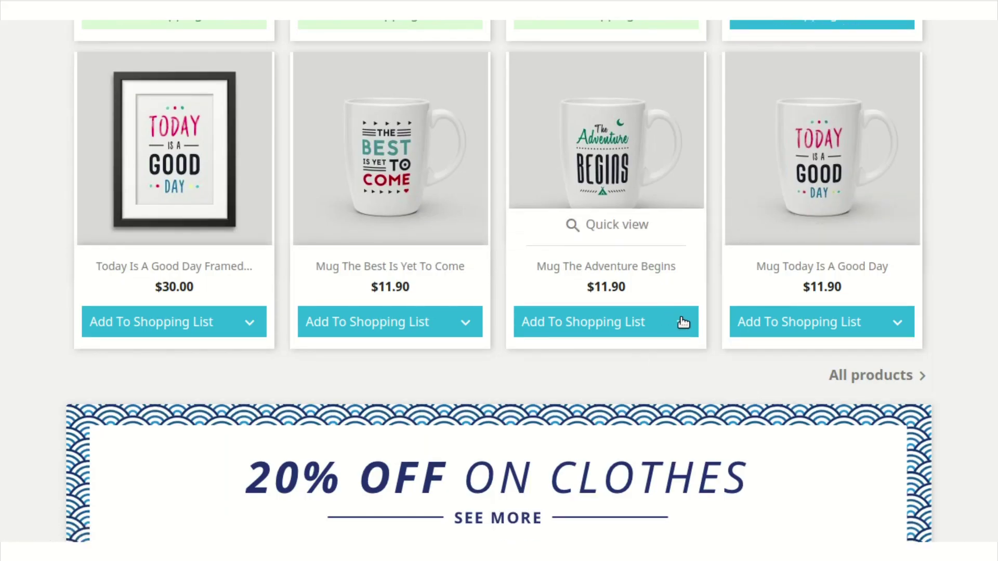
left_click(683, 322)
left_click(638, 354)
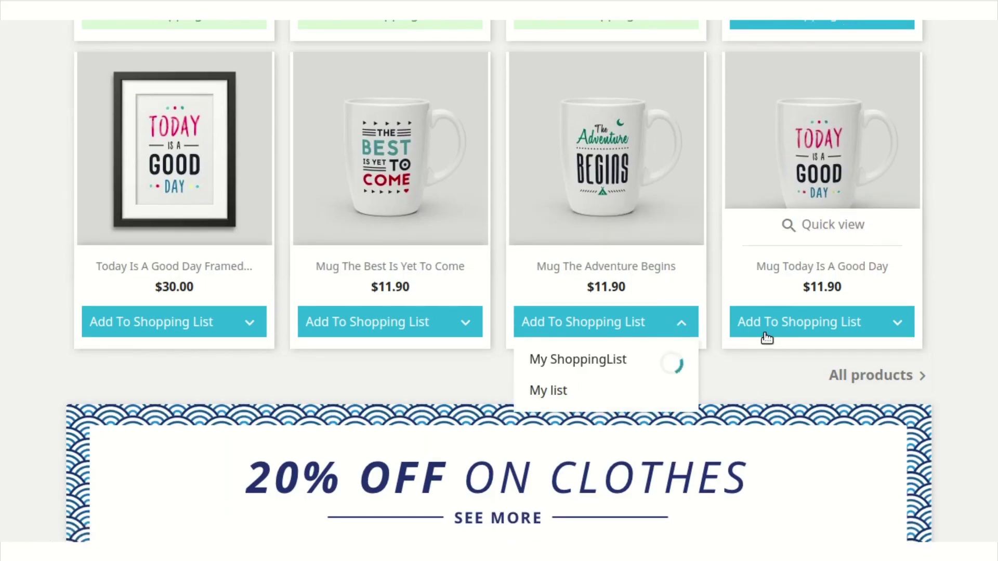
Step: Open the Shopping List page from the customer account and review the products added to both lists
scroll(522, 208, "up", 6)
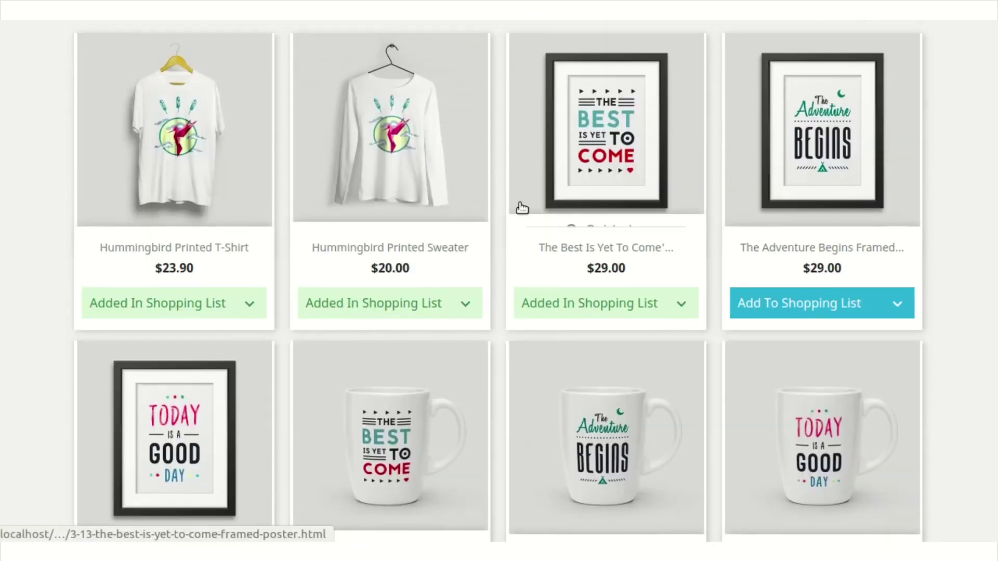
scroll(523, 208, "up", 9)
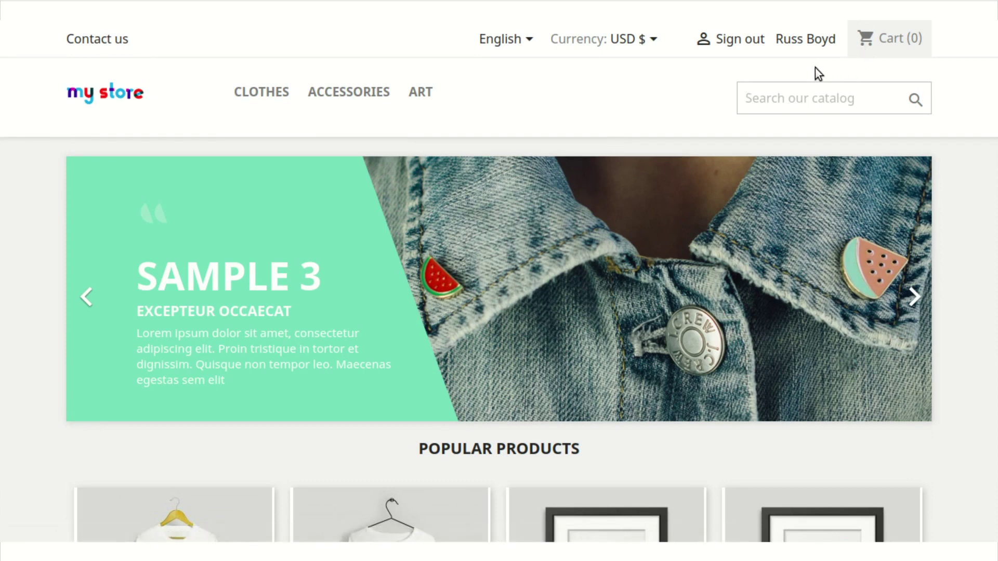
left_click(809, 45)
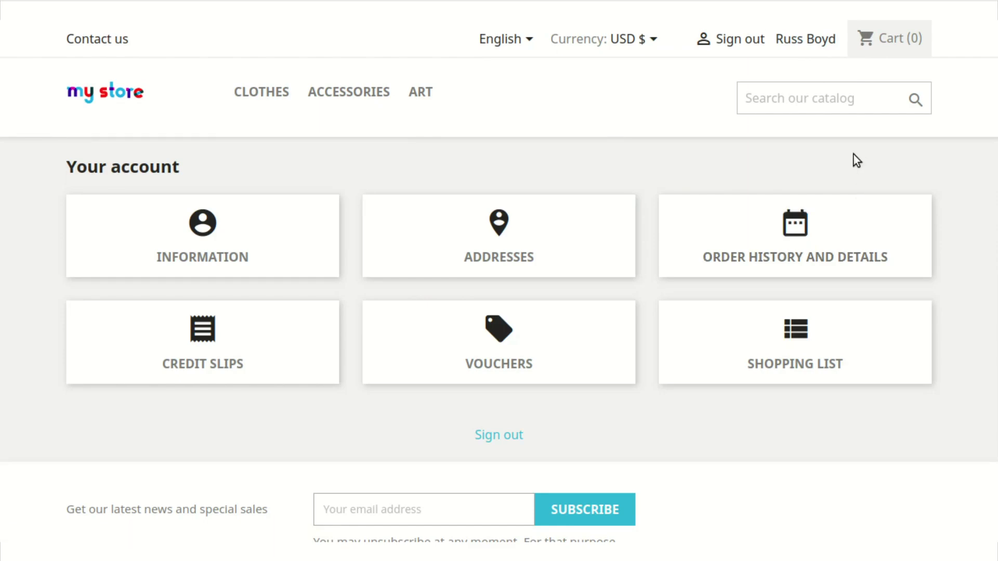
scroll(927, 271, "down", 3)
left_click(827, 264)
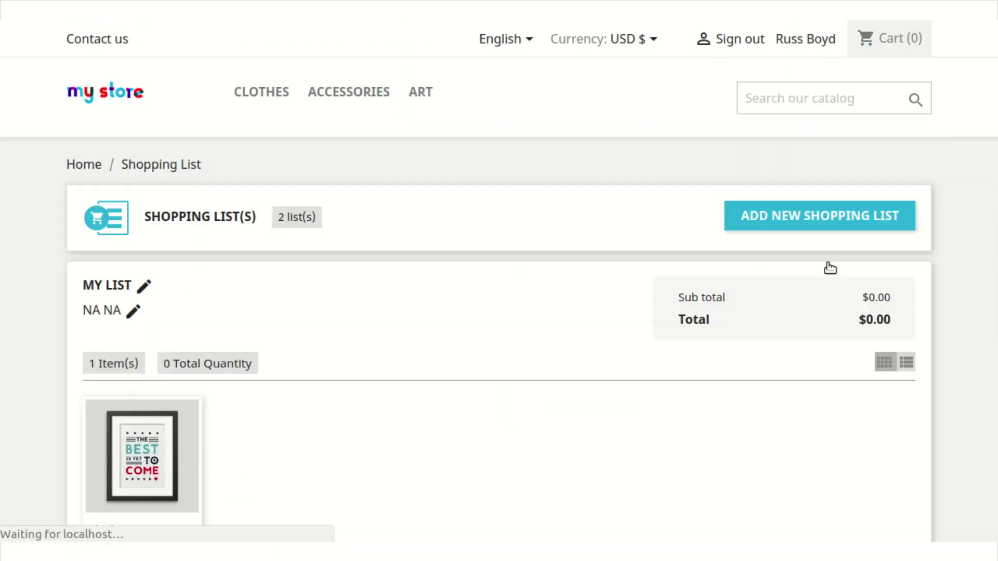
scroll(824, 267, "down", 10)
scroll(631, 238, "down", 4)
scroll(631, 238, "up", 9)
scroll(606, 342, "down", 5)
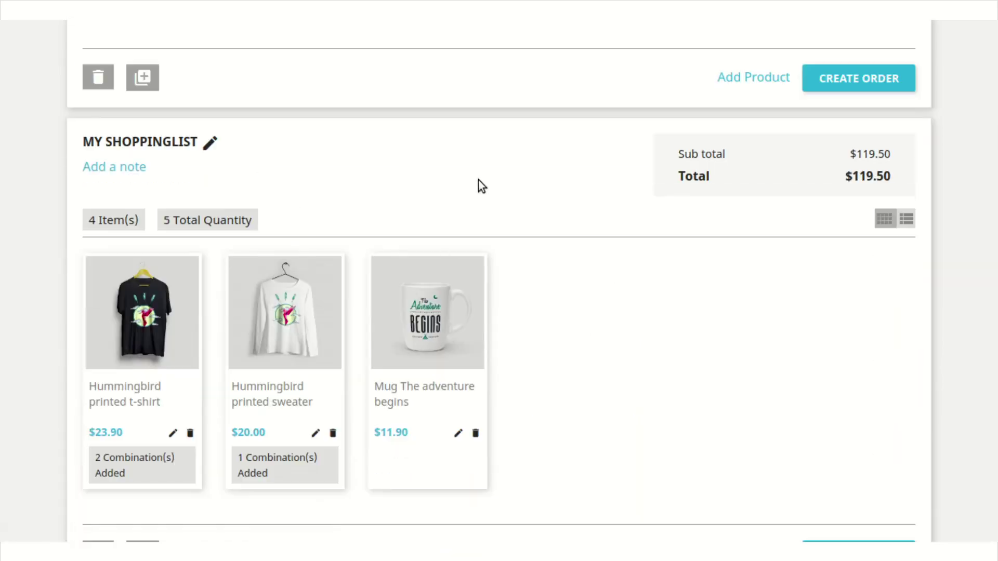
scroll(483, 200, "up", 4)
scroll(482, 203, "up", 5)
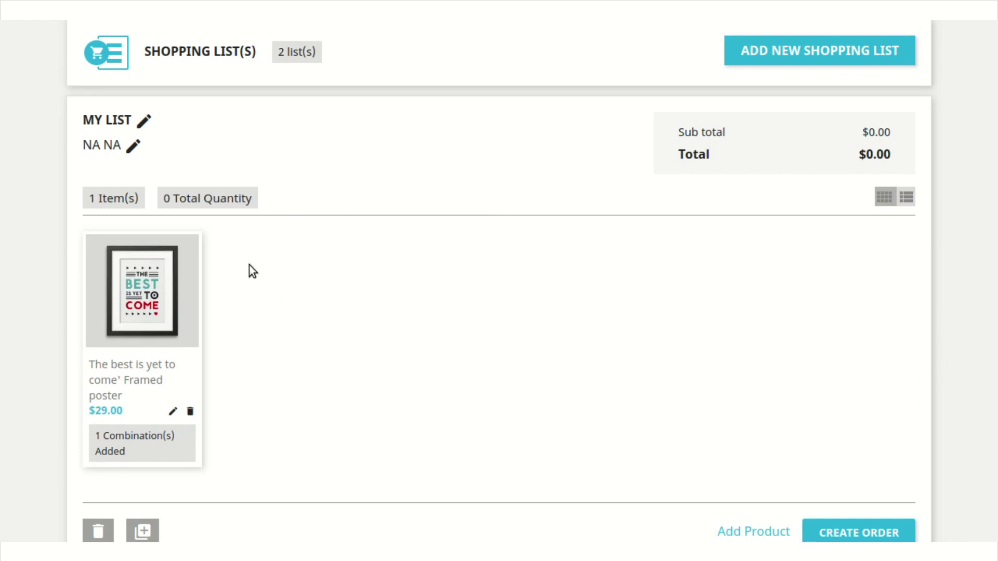
Step: View the products of My ShoppingList in list view and return them to grid view
scroll(549, 329, "down", 10)
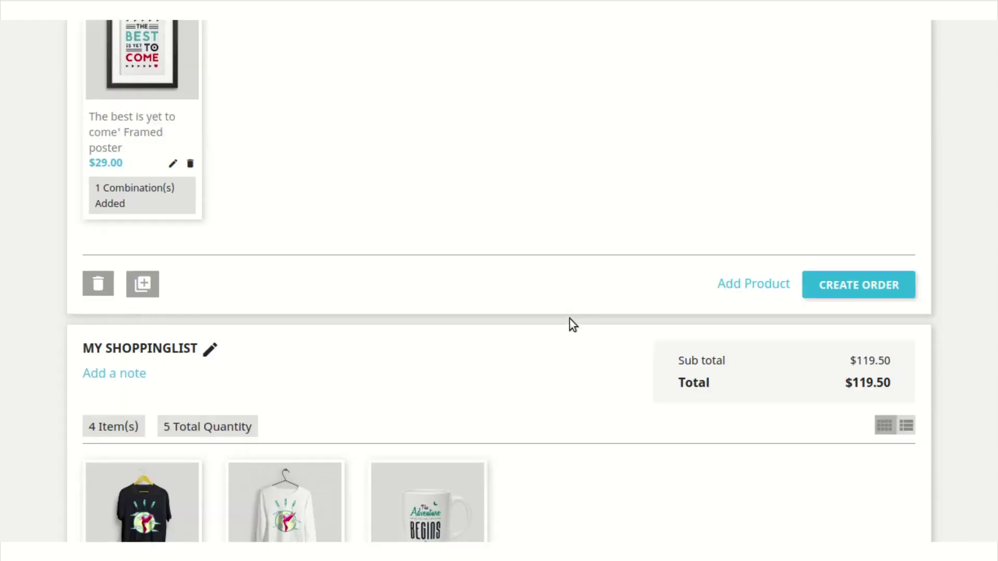
scroll(552, 227, "up", 4)
scroll(697, 381, "down", 4)
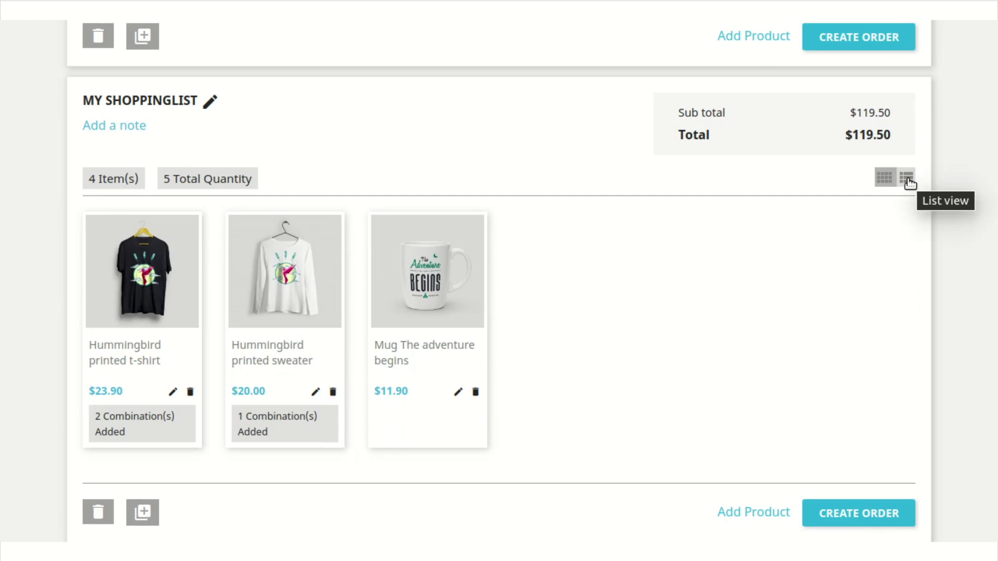
left_click(906, 179)
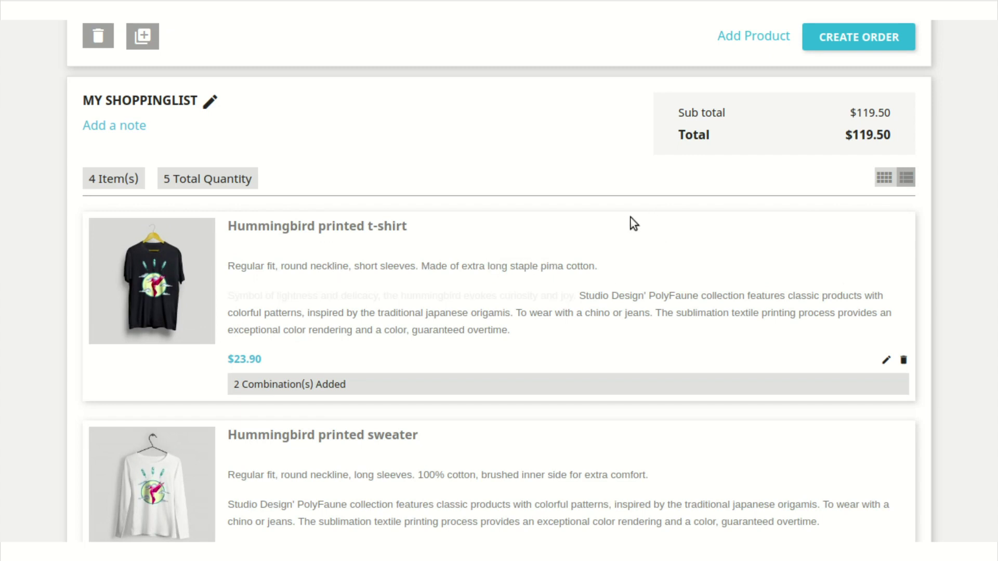
left_click(884, 179)
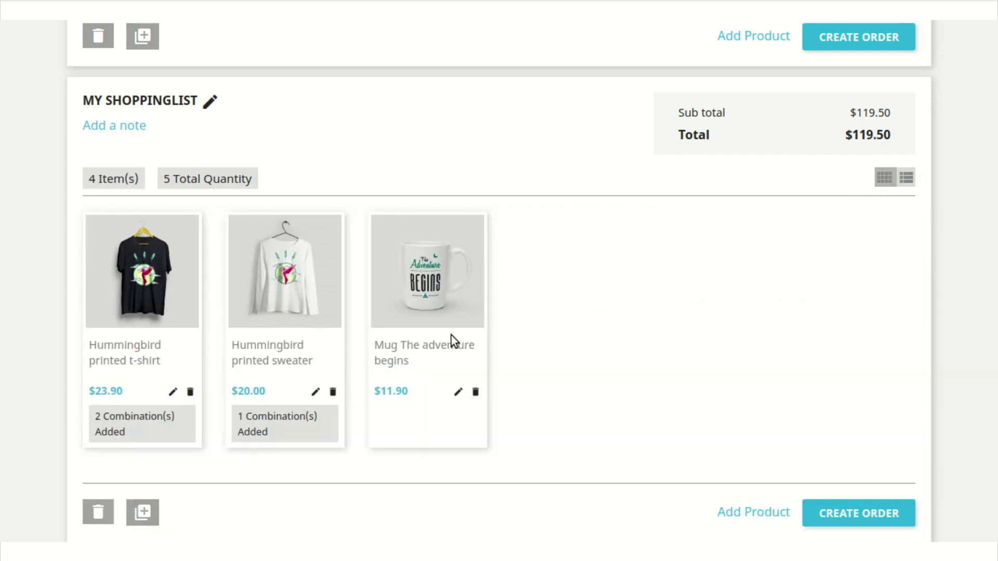
Step: Duplicate My list, the shopping list containing the framed poster
scroll(451, 335, "down", 2)
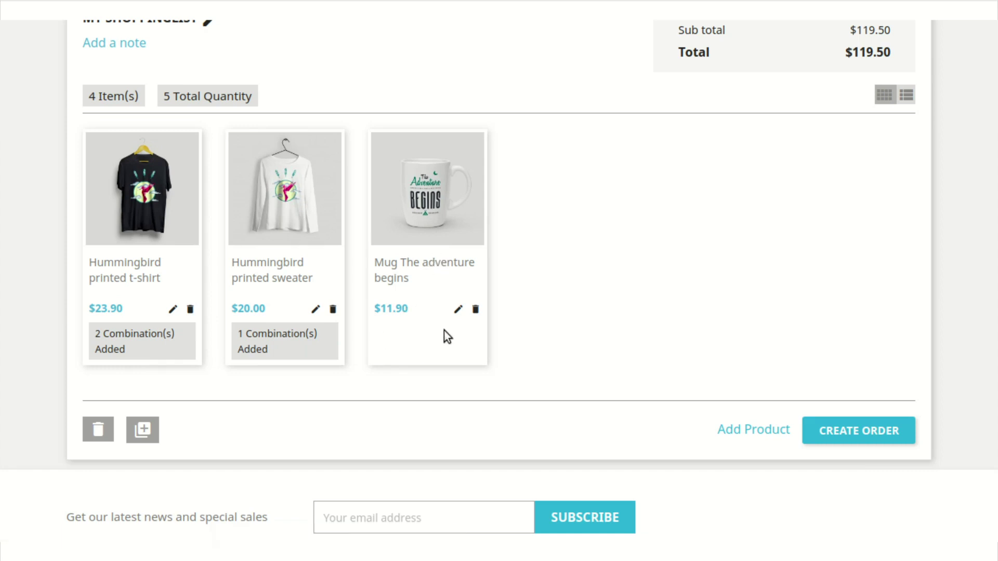
scroll(418, 347, "up", 3)
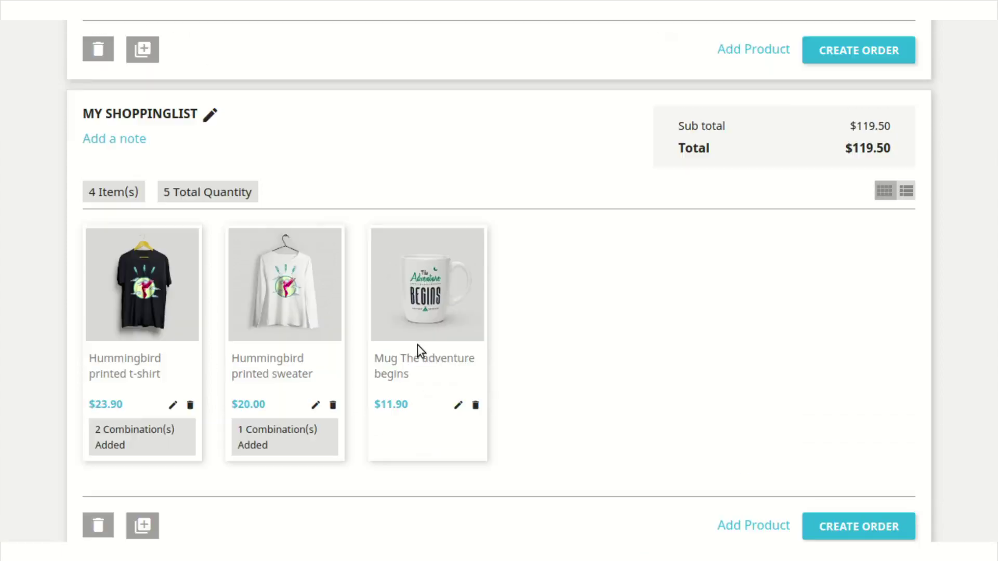
scroll(395, 347, "down", 4)
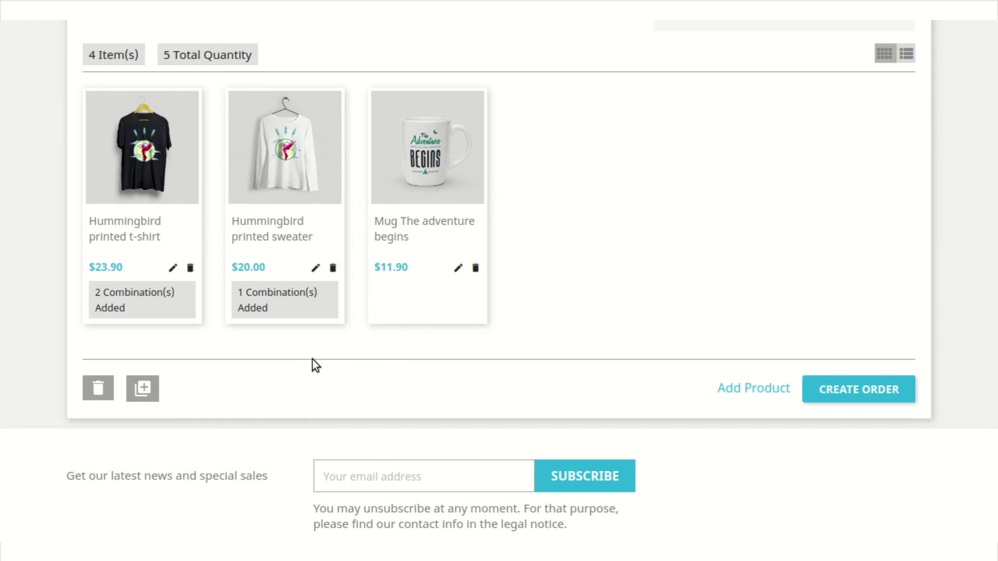
left_click(143, 395)
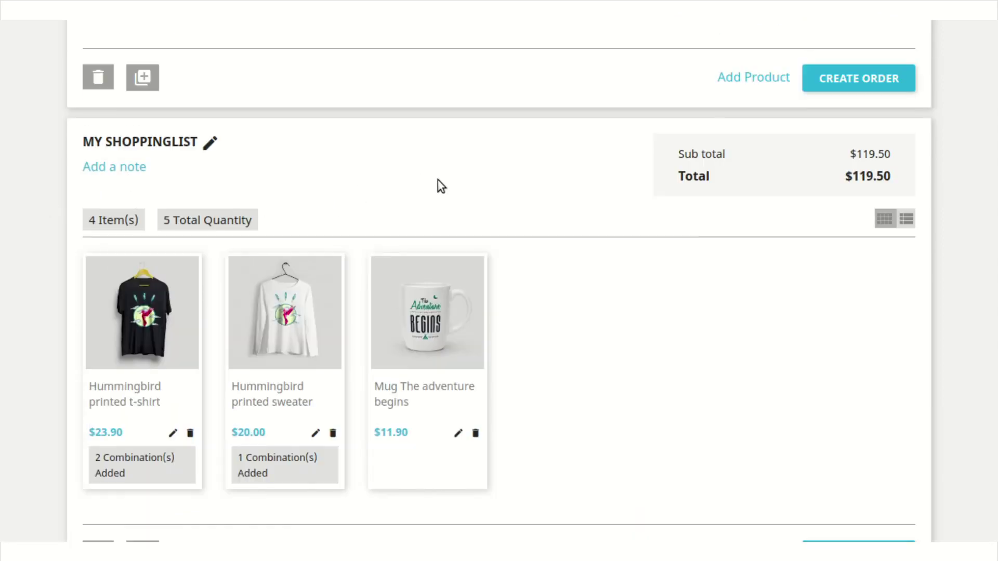
scroll(196, 398, "down", 5)
scroll(253, 338, "up", 8)
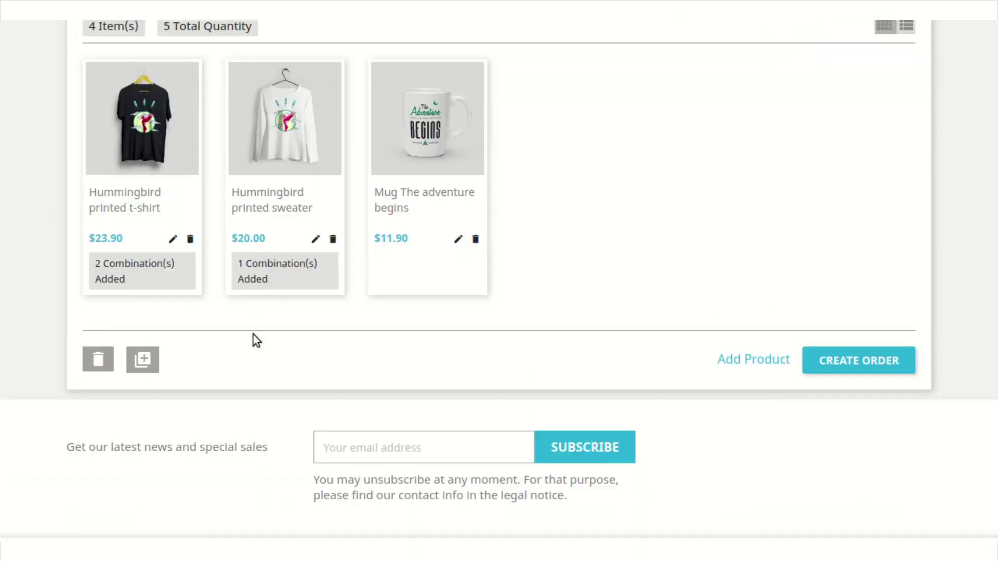
scroll(245, 258, "up", 5)
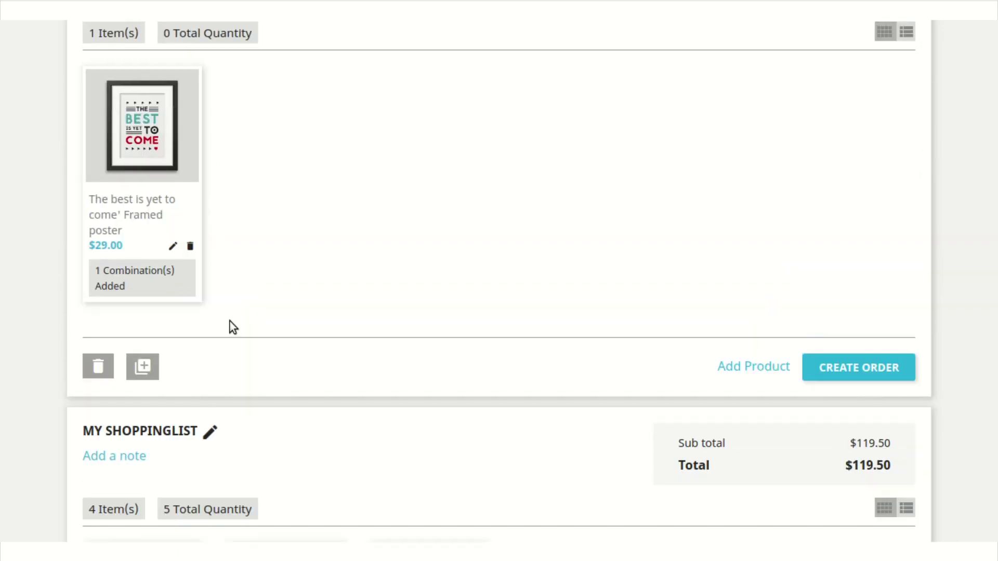
scroll(258, 235, "down", 3)
left_click(144, 368)
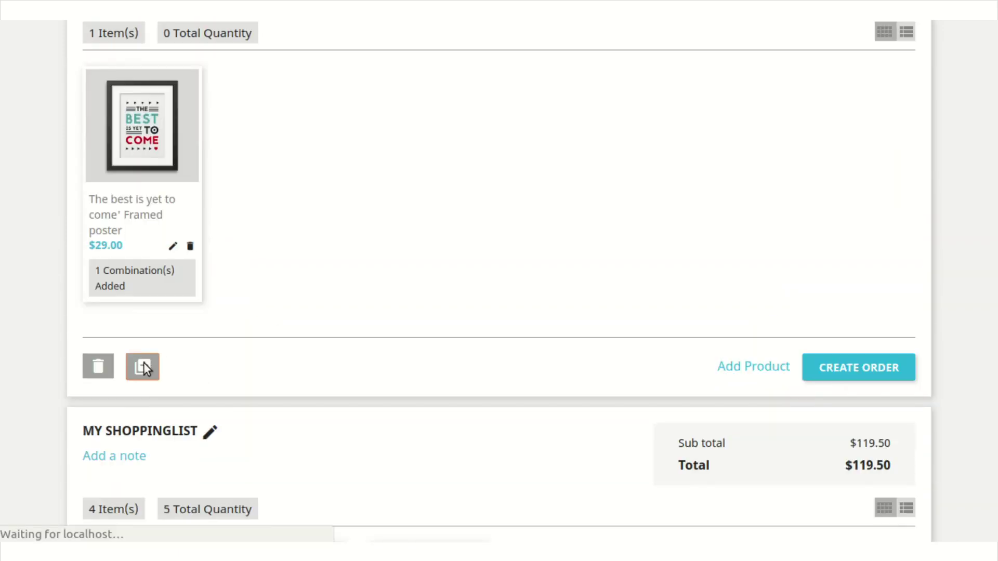
Step: Look over the copy of My list and load the remaining shopping lists on the page
scroll(221, 350, "down", 3)
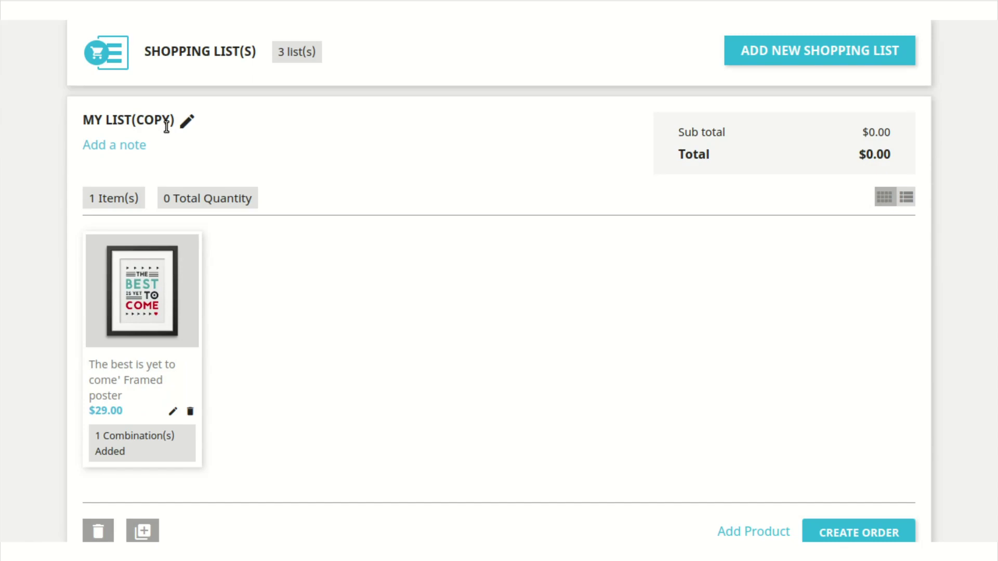
scroll(317, 180, "down", 10)
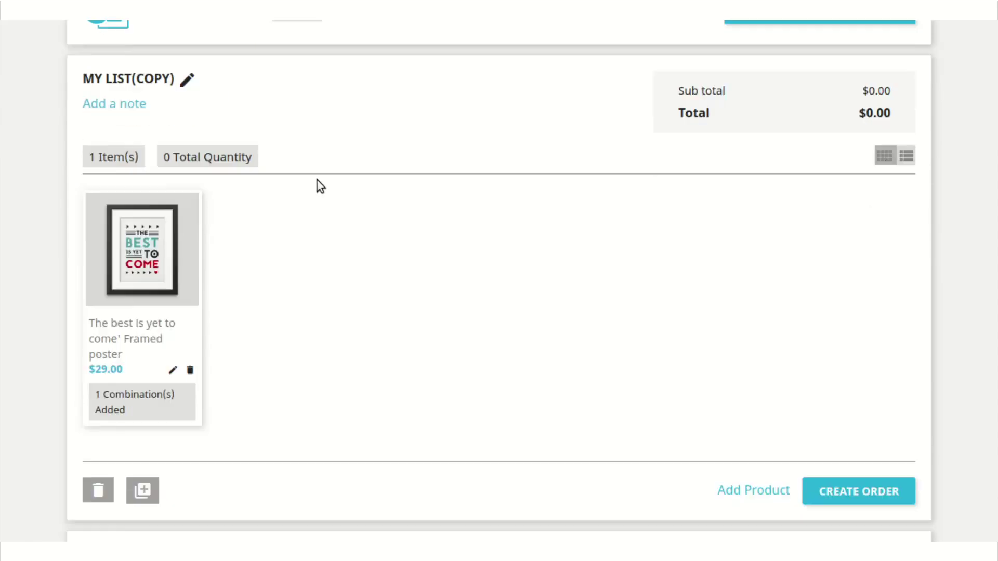
scroll(350, 260, "down", 5)
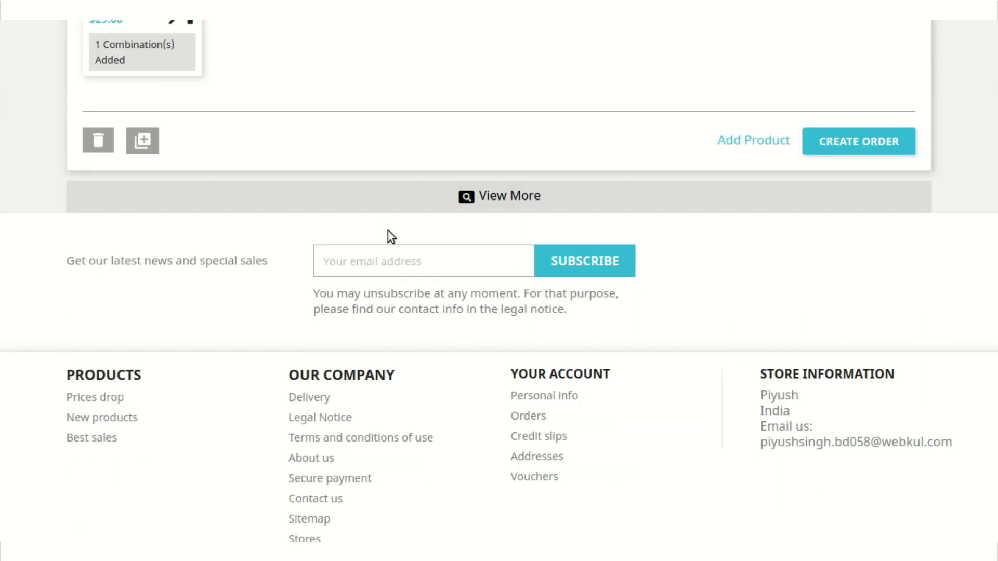
left_click(509, 202)
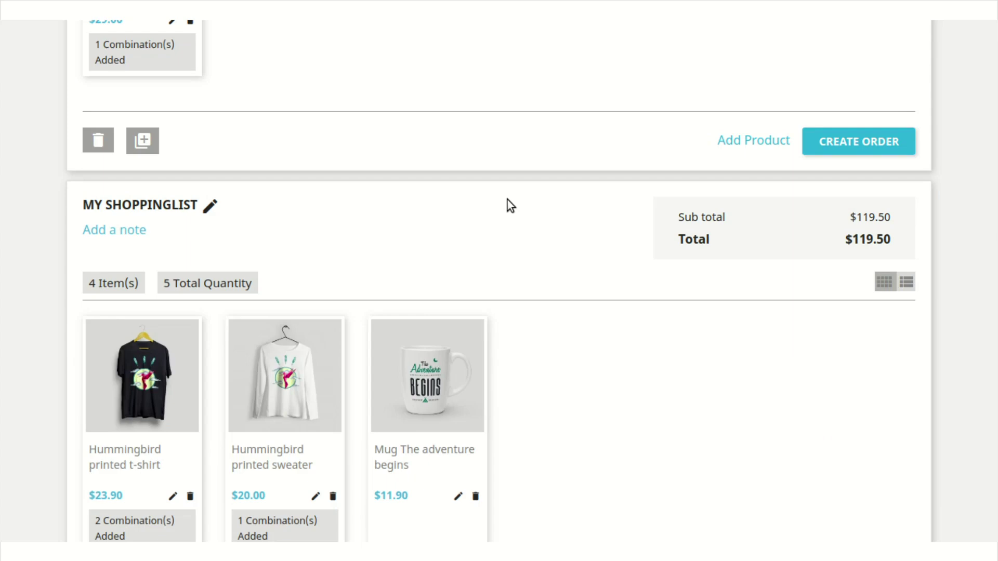
Step: Examine the copied list, the original My list and My ShoppingList, including their products and order options
scroll(509, 203, "down", 4)
scroll(509, 205, "up", 5)
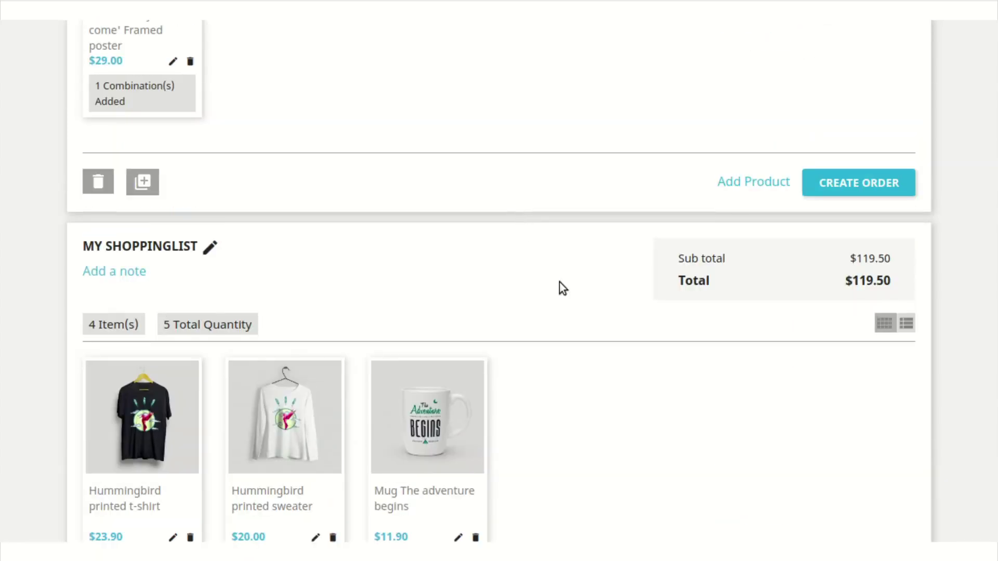
scroll(559, 282, "up", 12)
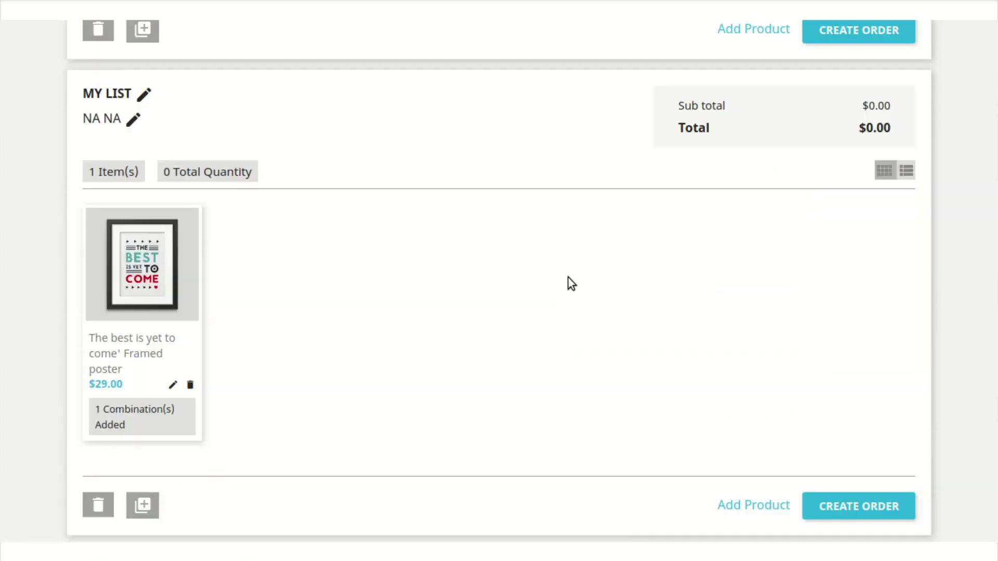
scroll(571, 278, "up", 6)
scroll(549, 278, "up", 1)
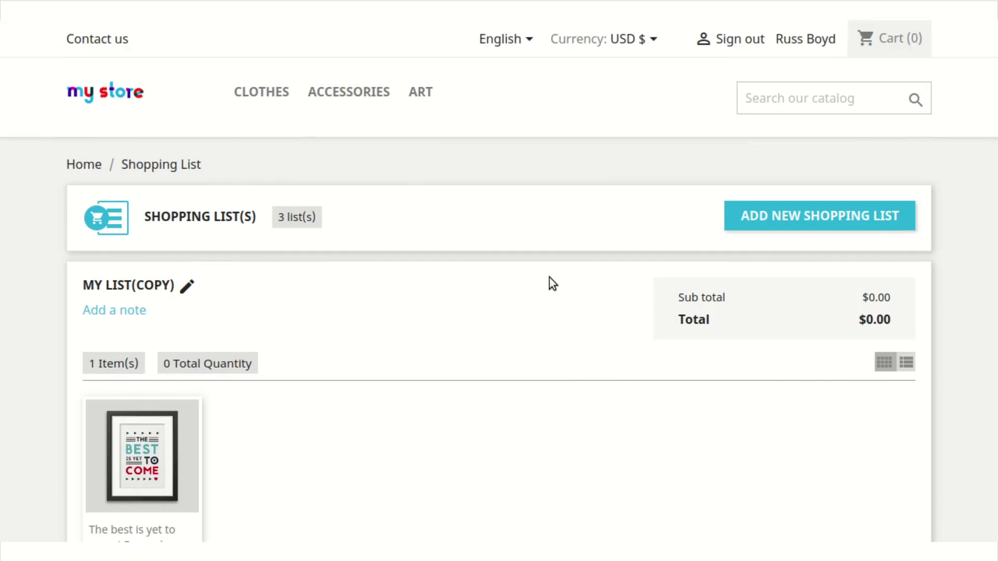
scroll(550, 277, "down", 16)
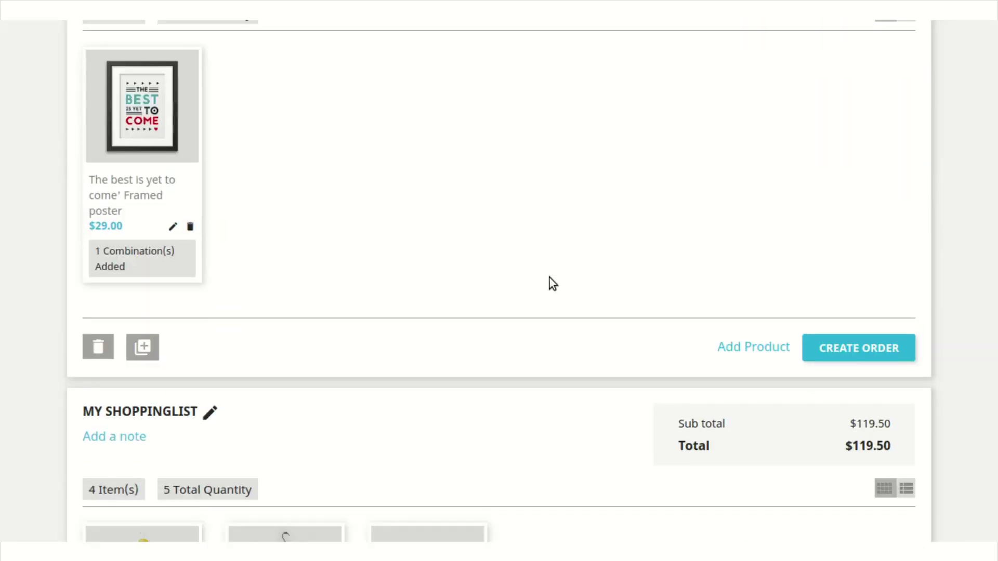
scroll(550, 277, "down", 5)
scroll(549, 277, "down", 6)
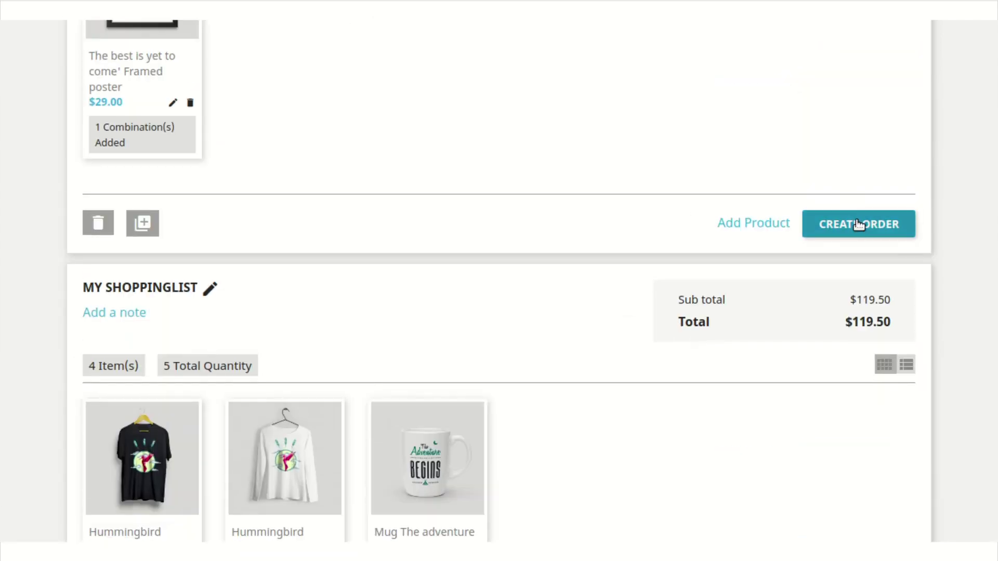
scroll(800, 405, "down", 5)
scroll(630, 276, "down", 4)
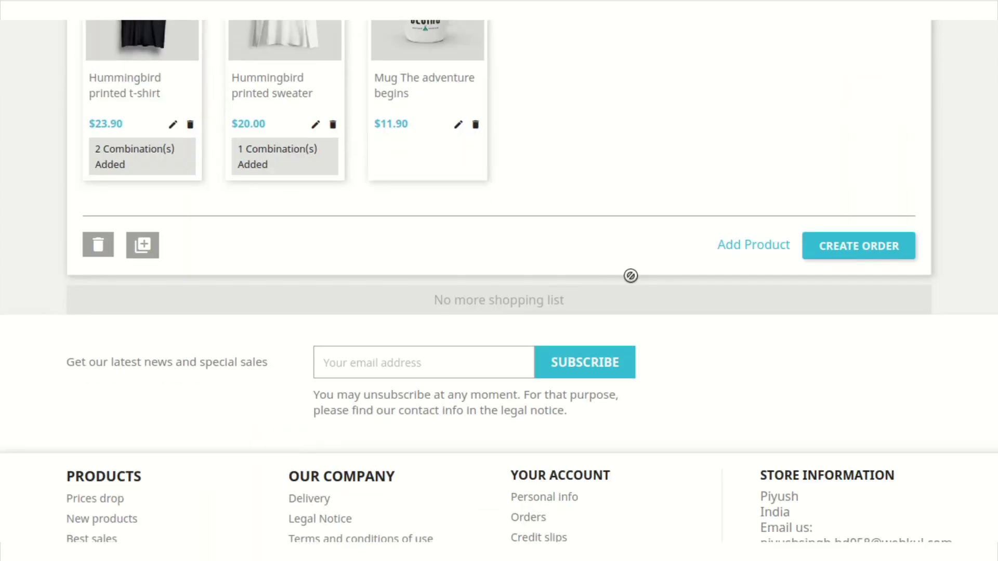
Step: Create an order from My ShoppingList, the list containing the t-shirt, sweater and mug
scroll(546, 151, "up", 4)
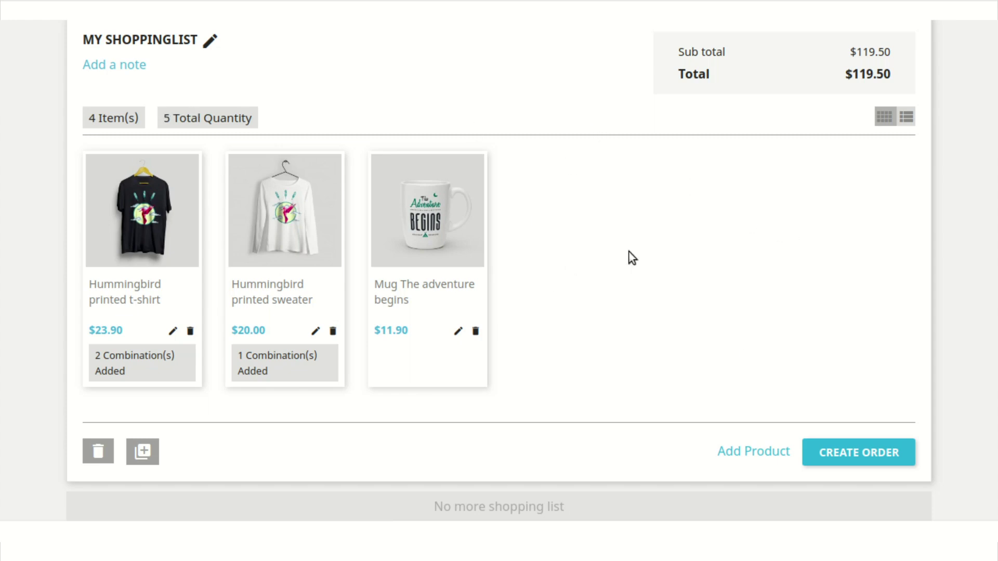
scroll(766, 235, "down", 2)
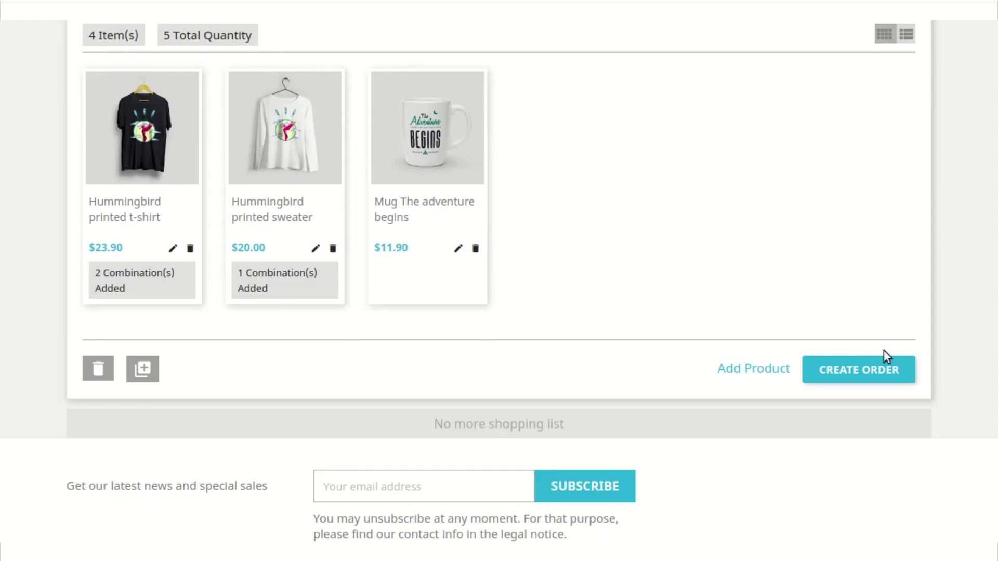
left_click(879, 368)
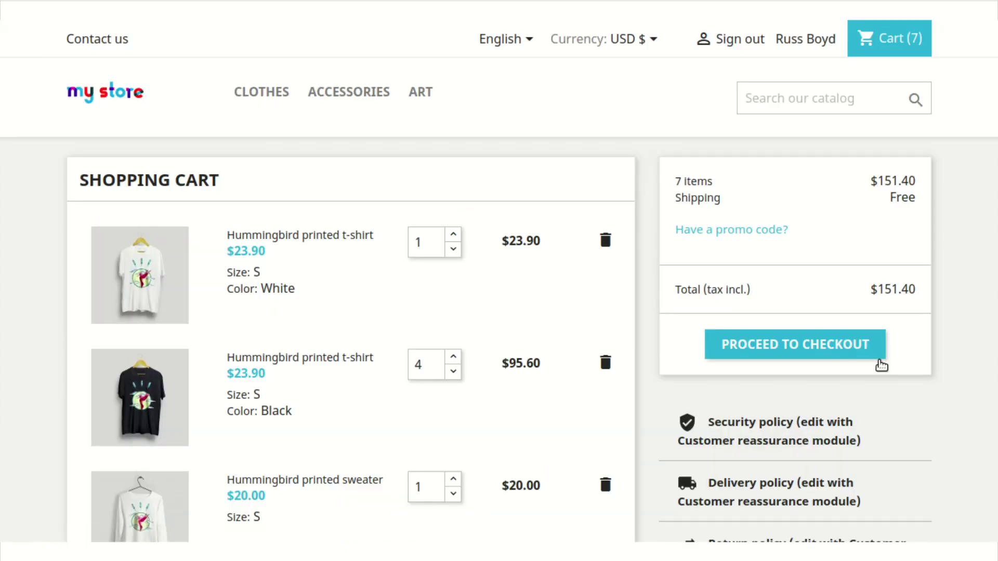
Step: Review the products, combinations and quantities placed in the shopping cart
scroll(649, 209, "down", 7)
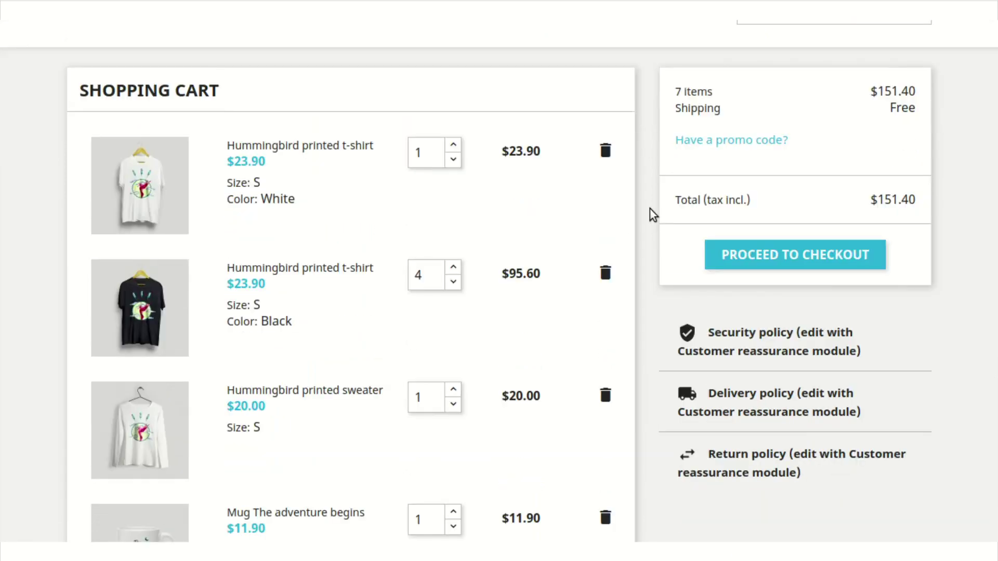
scroll(398, 416, "up", 4)
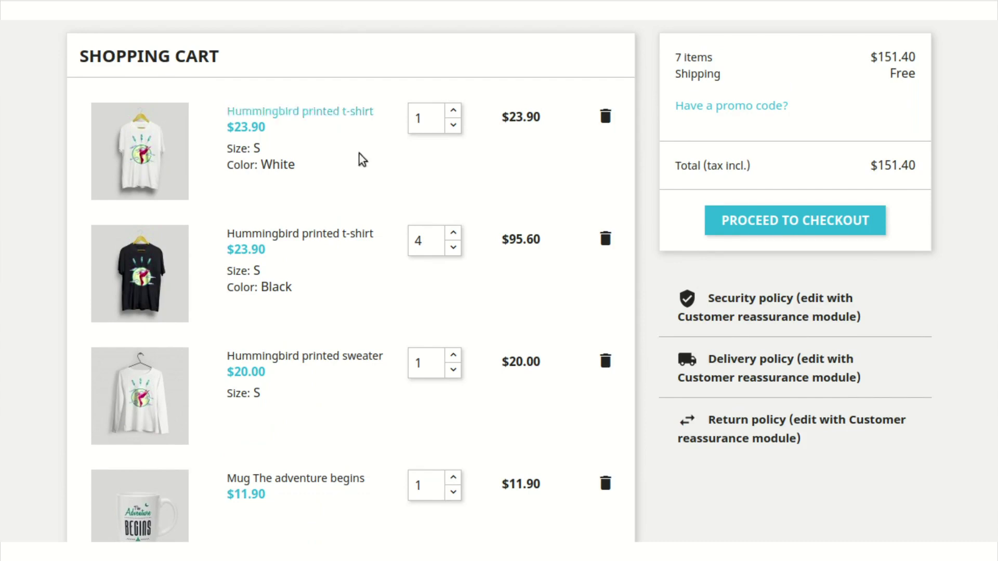
scroll(846, 408, "up", 3)
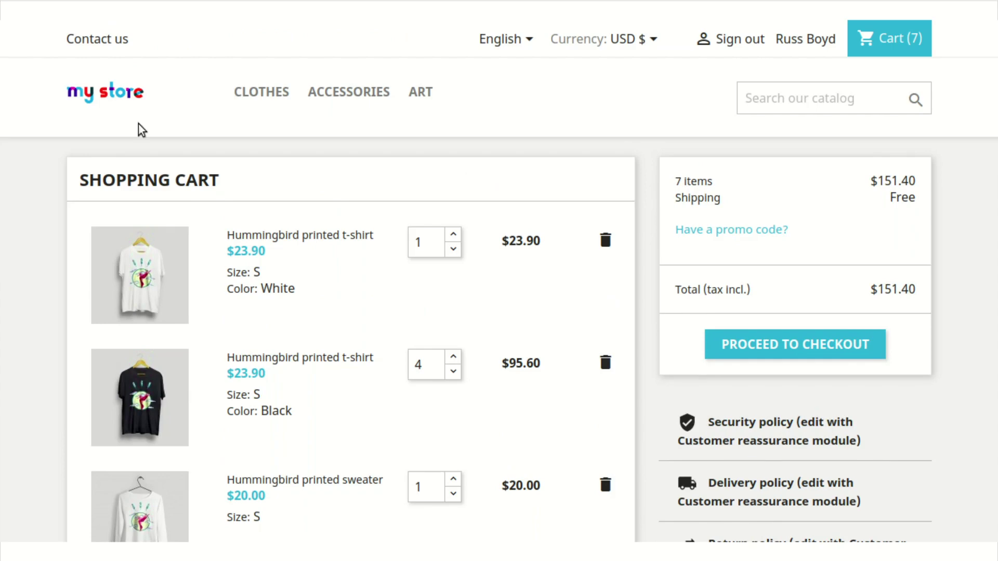
Step: Return to the store's home page and view The Adventure Begins framed poster among the popular products
left_click(121, 100)
scroll(665, 196, "down", 4)
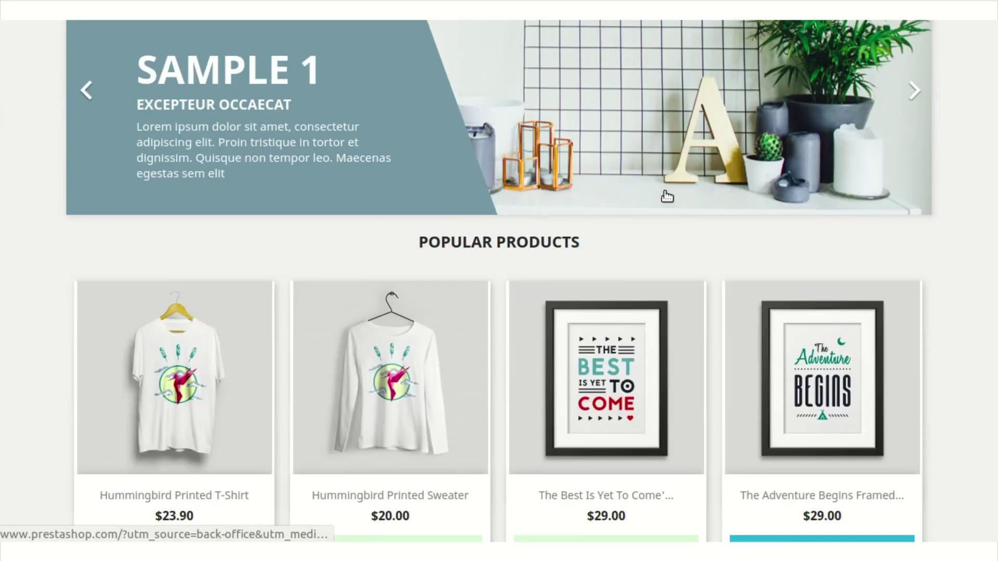
scroll(667, 196, "down", 2)
mouse_move(864, 276)
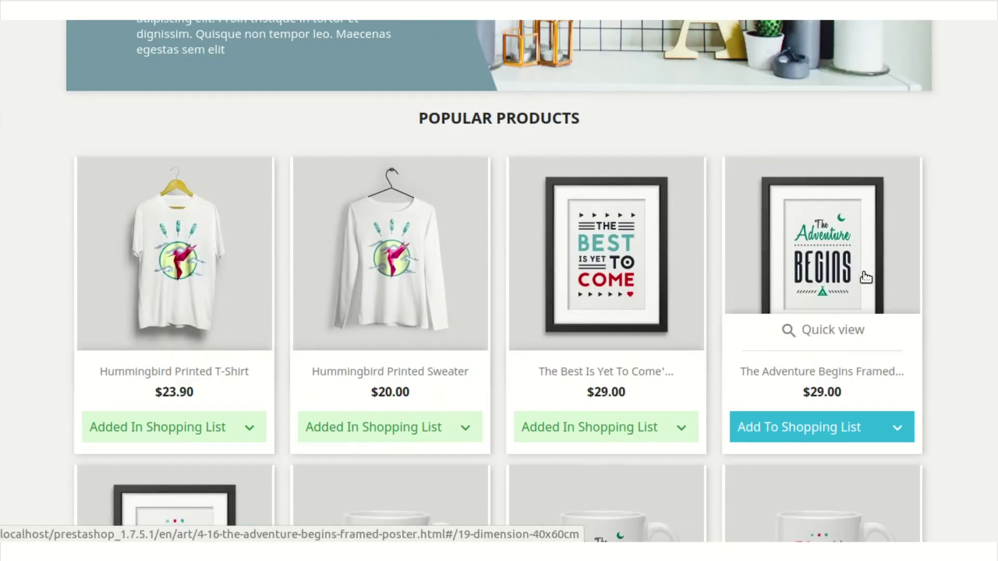